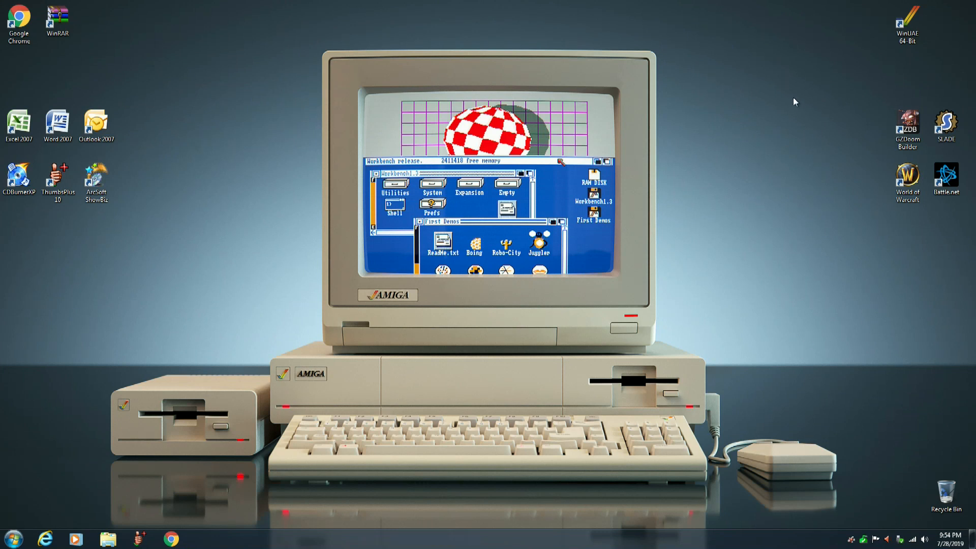
Launch WinUAE, allowing it to make changes, and insert amiga-os-310-workbench.adf from the WB31 folder into floppy drive DF0.
double_click(907, 26)
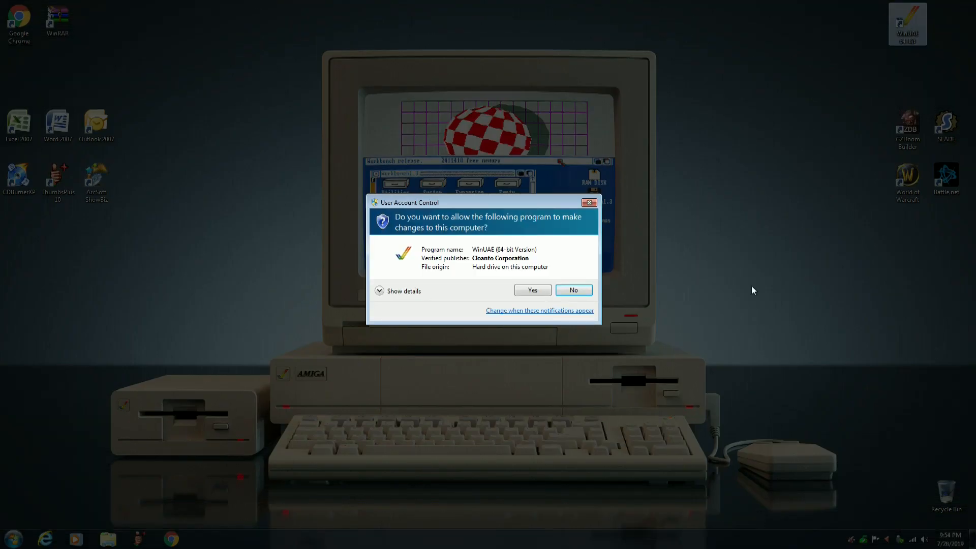
left_click(530, 288)
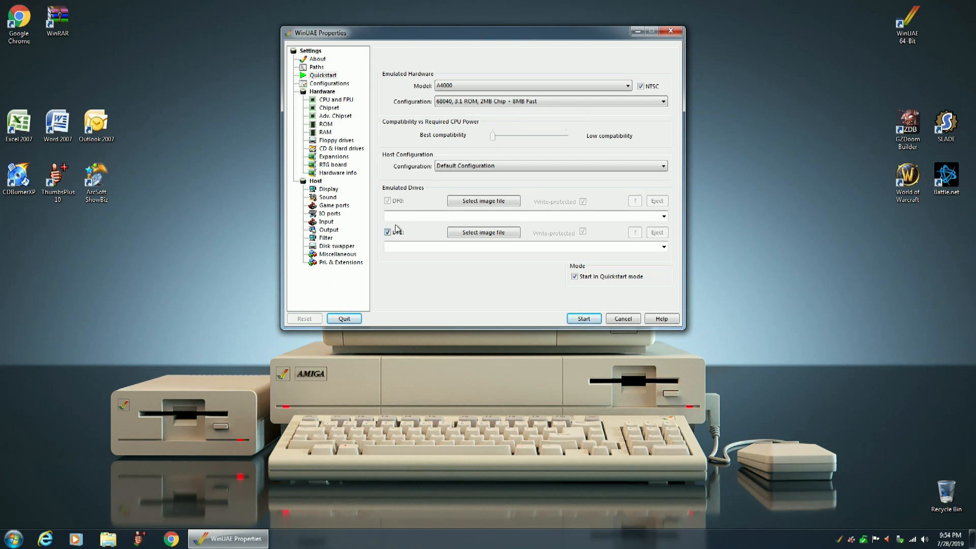
left_click(331, 142)
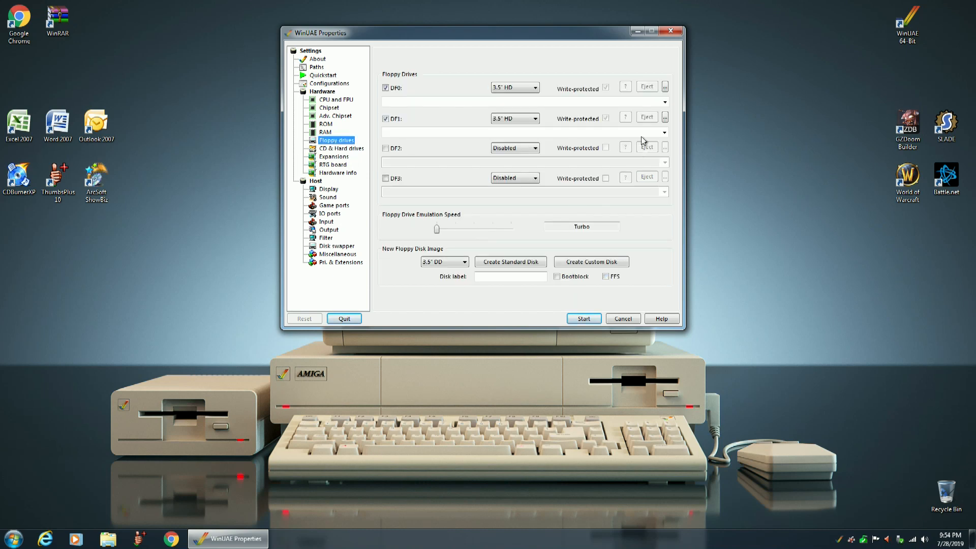
left_click(666, 87)
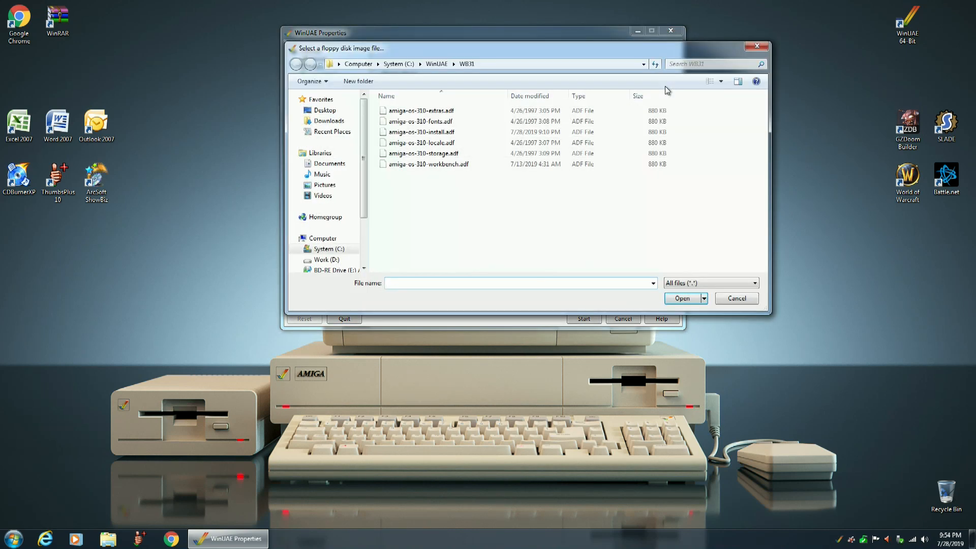
left_click(437, 167)
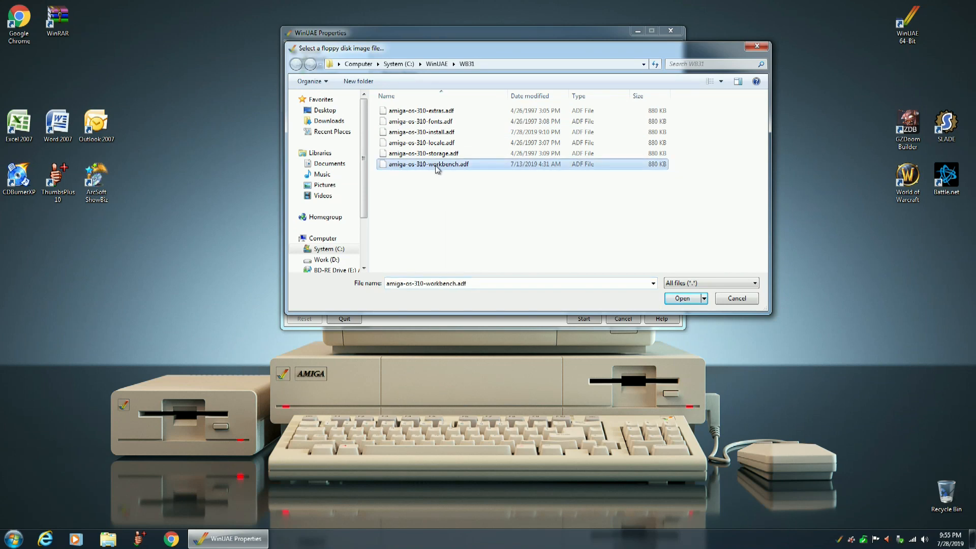
left_click(680, 298)
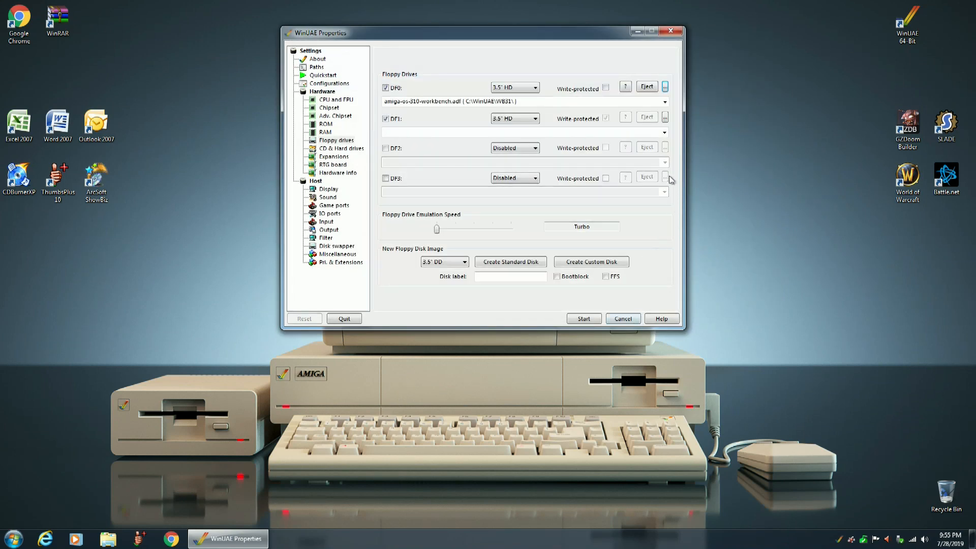
Insert the amiga-os-310-locale.adf disk image into floppy drive DF1.
left_click(666, 117)
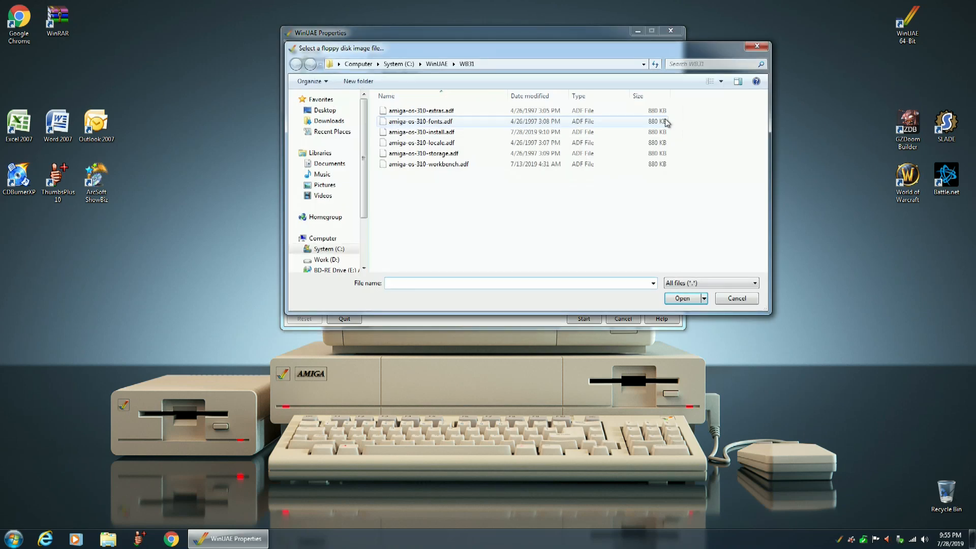
left_click(436, 145)
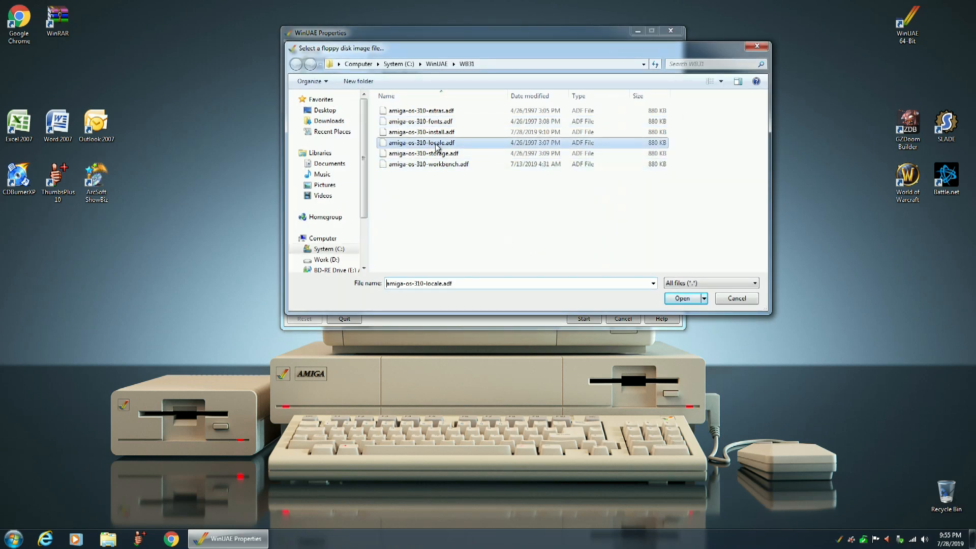
left_click(682, 298)
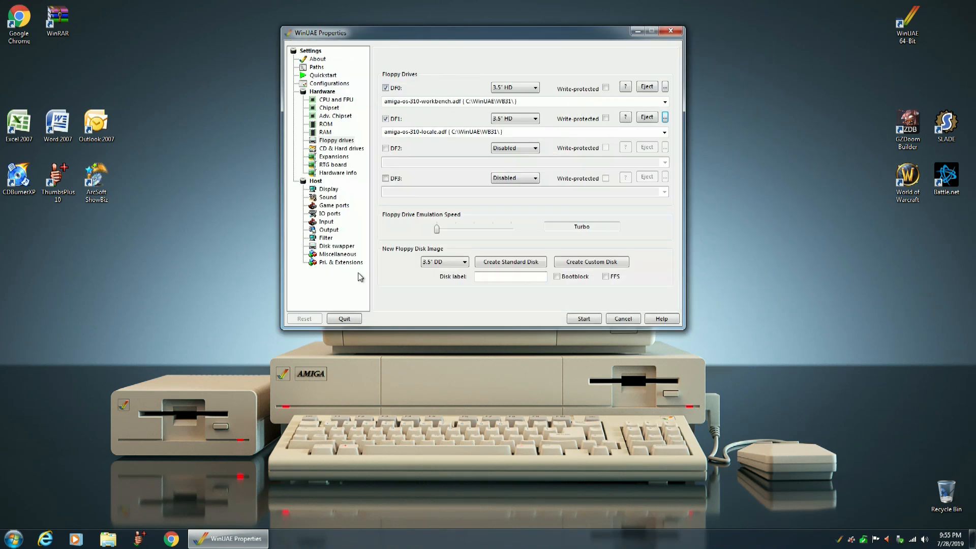
Add the 240 MB RDB Generic STORAGE DEVICE as a hard drive and enable CDFS automounting of CD/DVD drives.
left_click(340, 151)
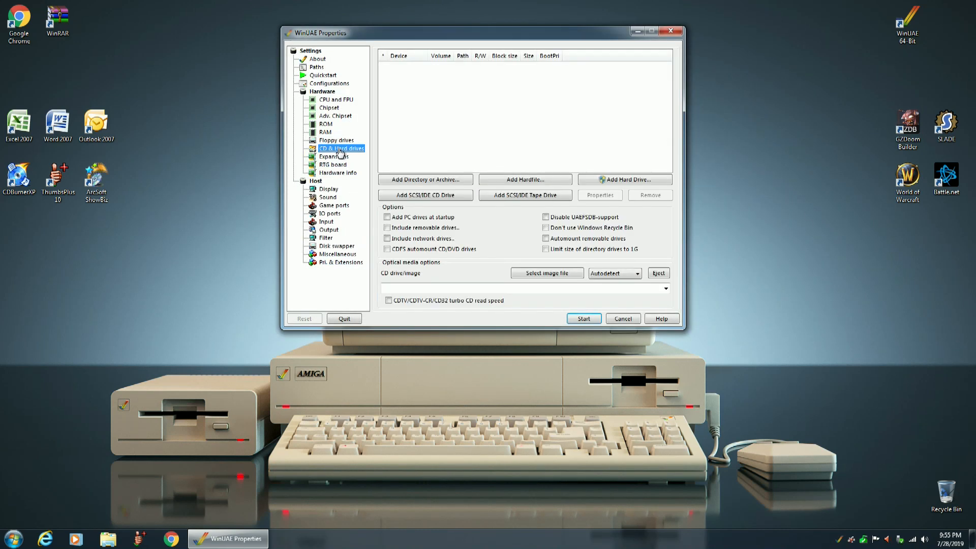
left_click(611, 183)
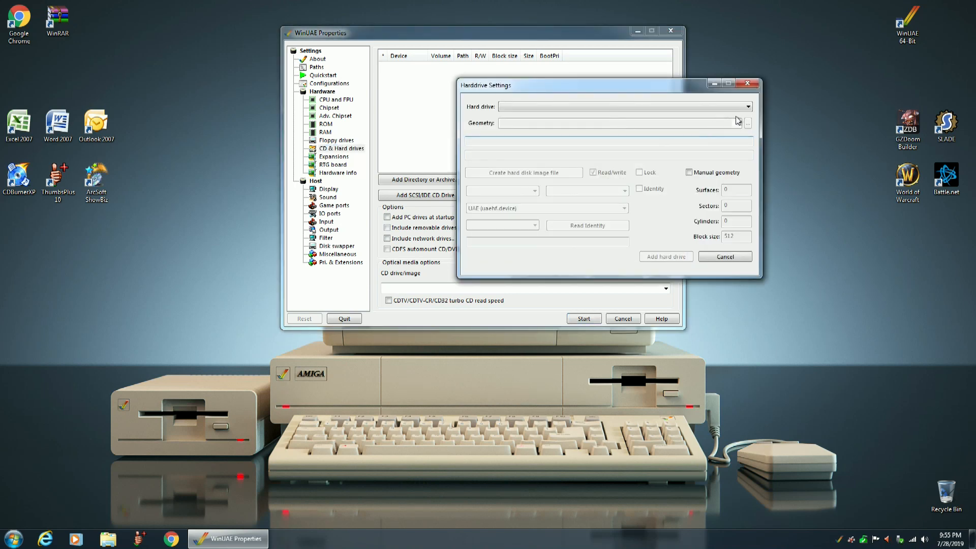
left_click(751, 108)
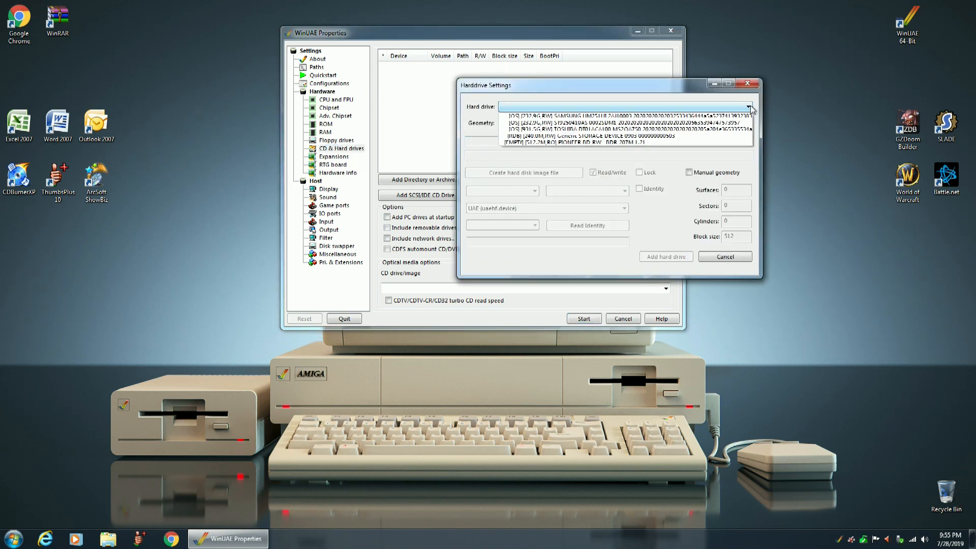
left_click(572, 136)
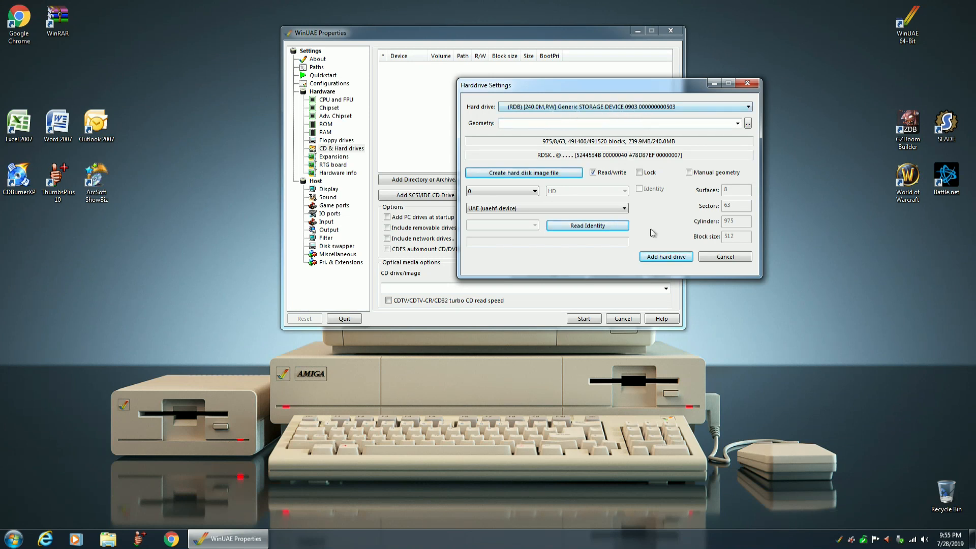
left_click(662, 257)
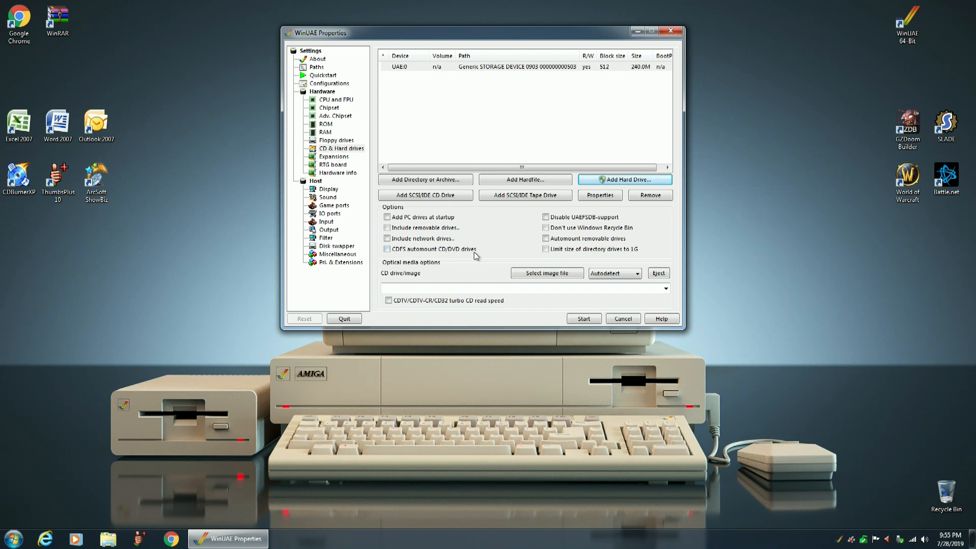
left_click(387, 249)
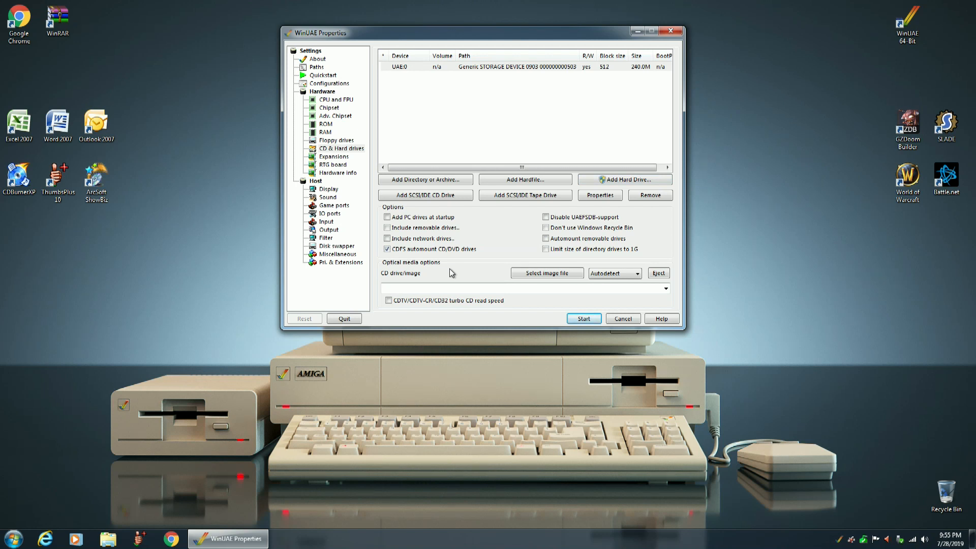
Set the fullscreen display resolution to 1280x1024.
left_click(328, 190)
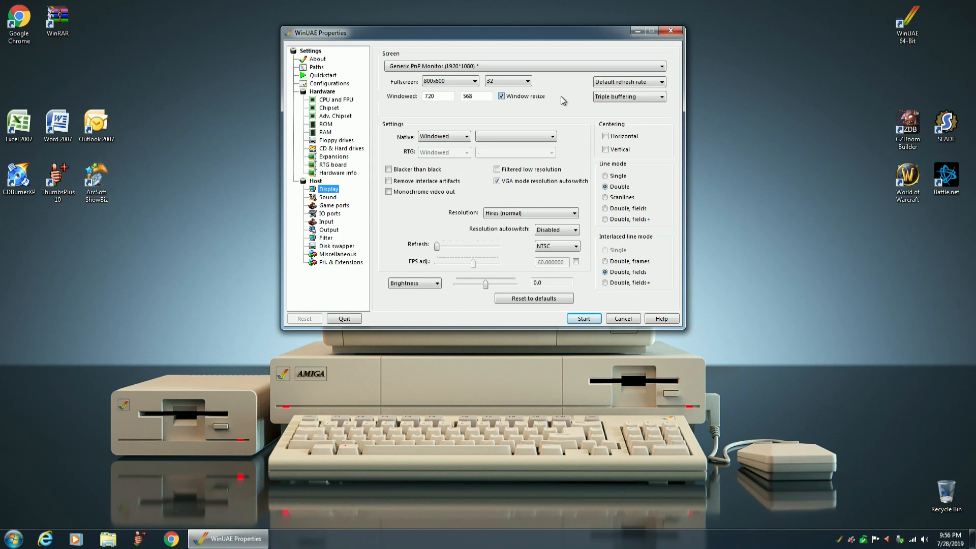
left_click(476, 83)
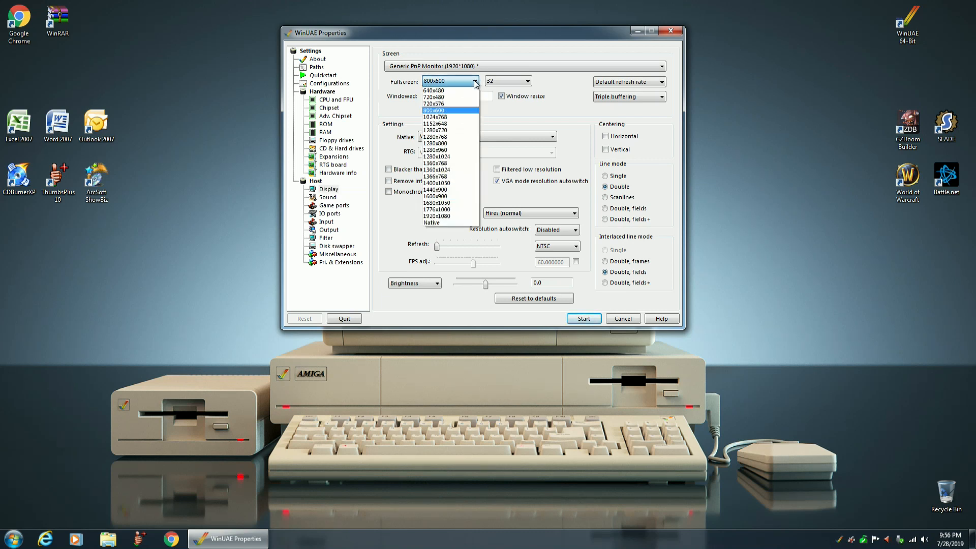
left_click(436, 157)
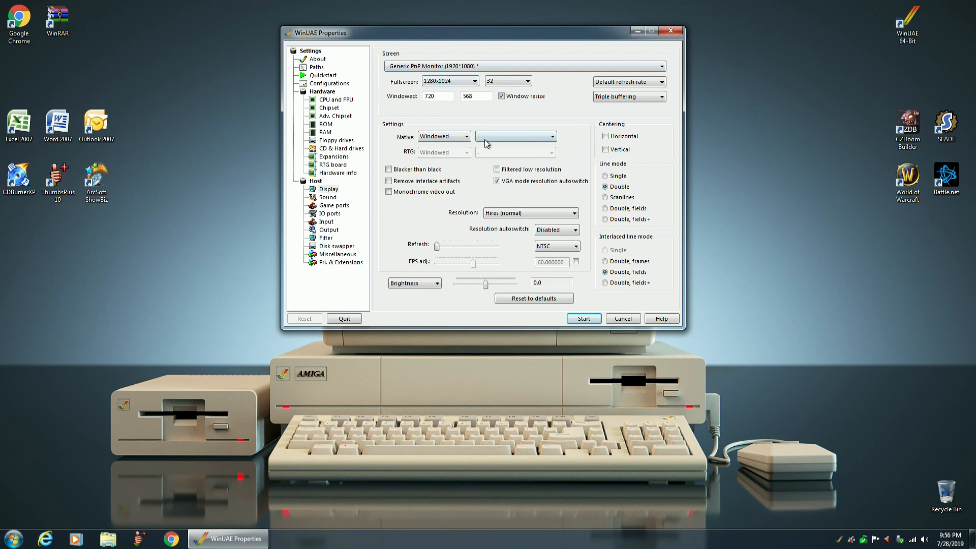
left_click(467, 137)
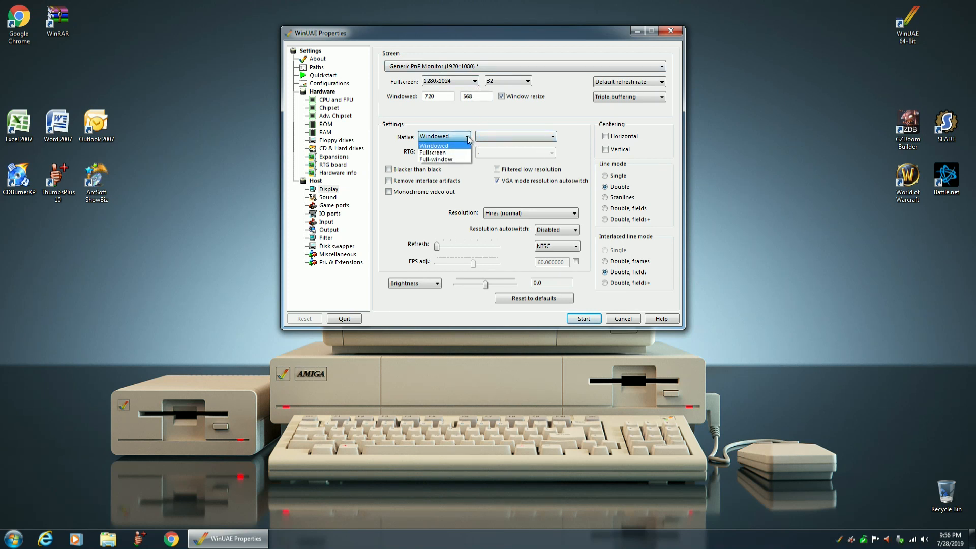
left_click(443, 153)
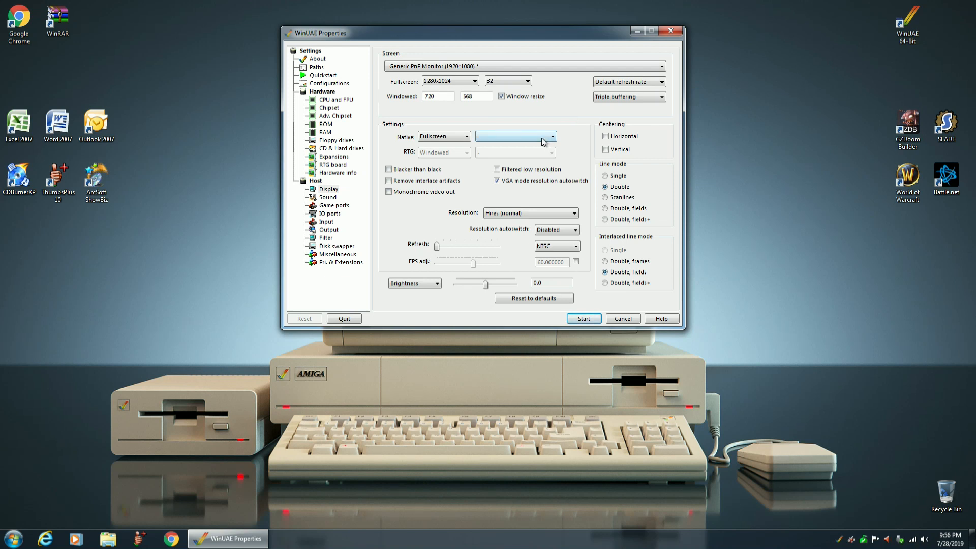
left_click(464, 137)
left_click(435, 146)
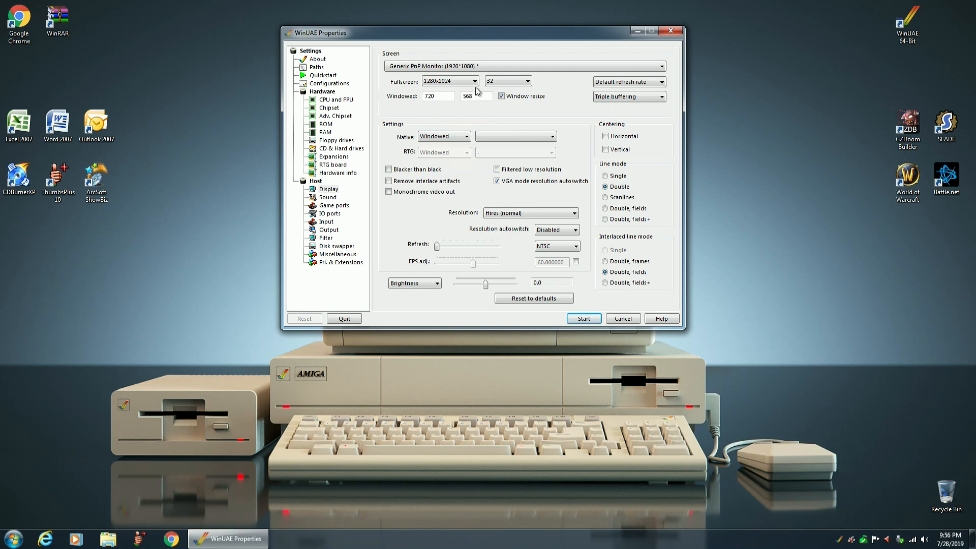
Start the emulated Amiga and open the Format Disk dialog for the Empty volume.
left_click(584, 320)
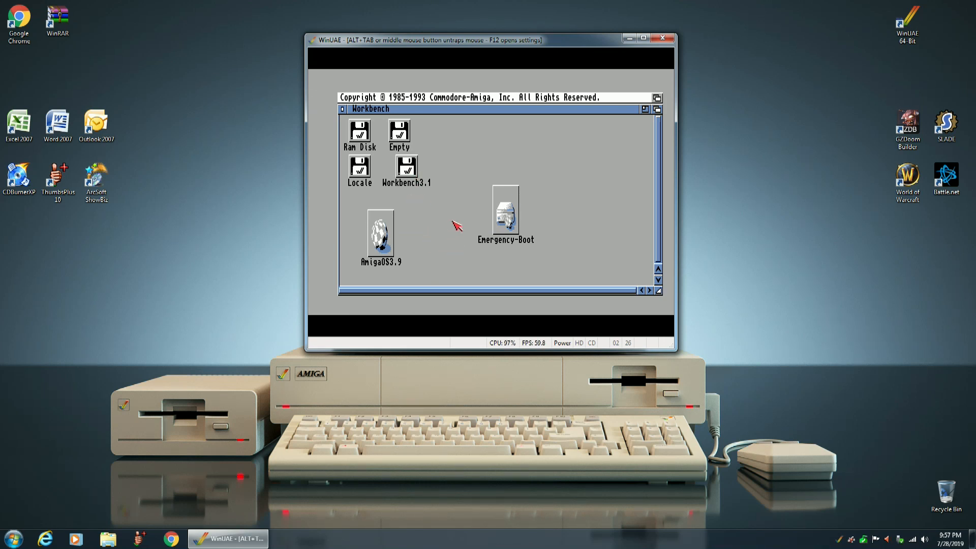
left_click(402, 133)
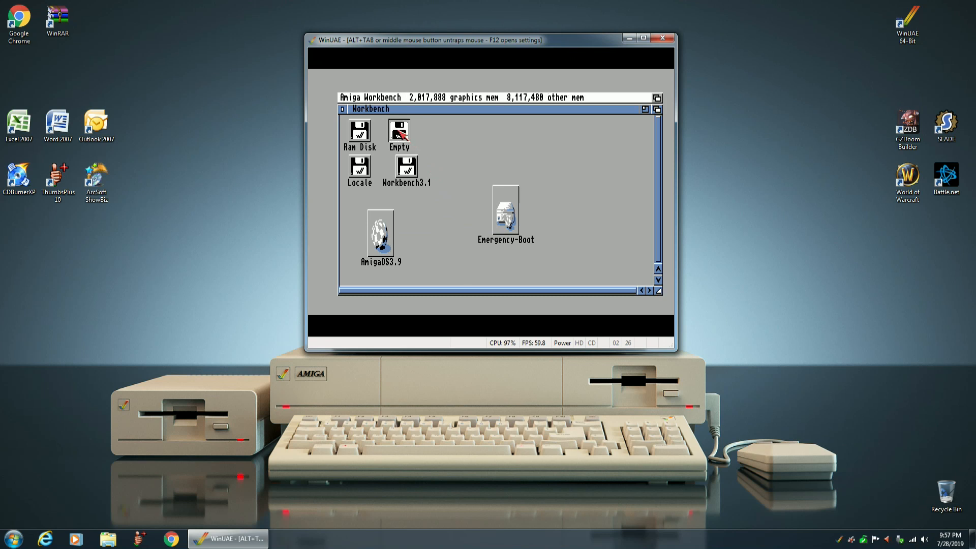
right_click(440, 100)
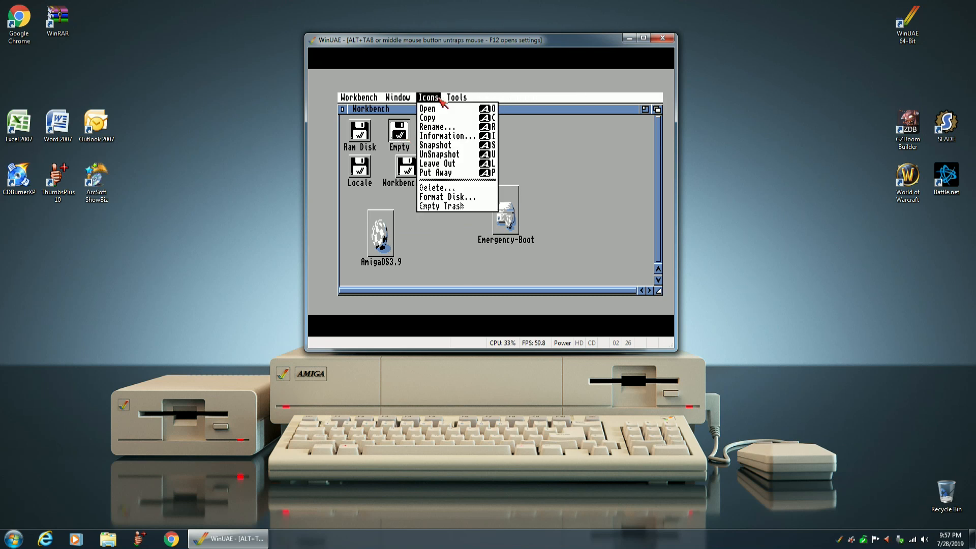
right_click(440, 197)
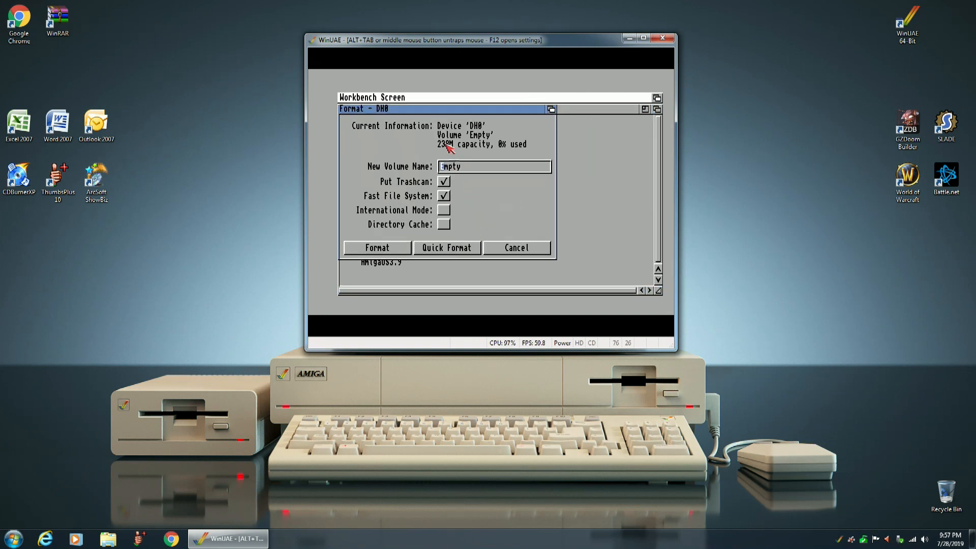
Name the new volume CF0 and run a full format of device DH0, accepting both data-loss confirmations.
left_click(481, 169)
key("BackSpace")
key("BackSpace")
key("BackSpace")
key("BackSpace")
key("BackSpace")
type("CF0")
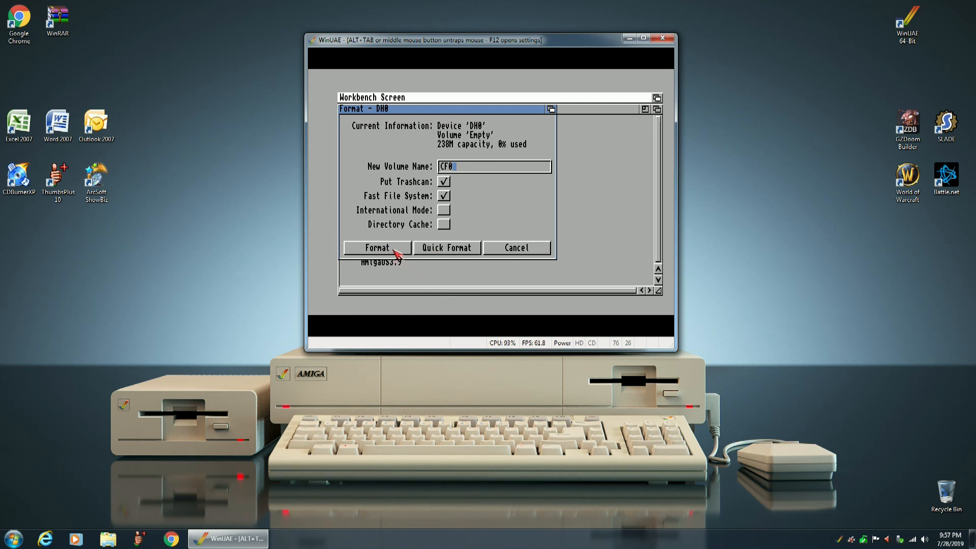
left_click(371, 247)
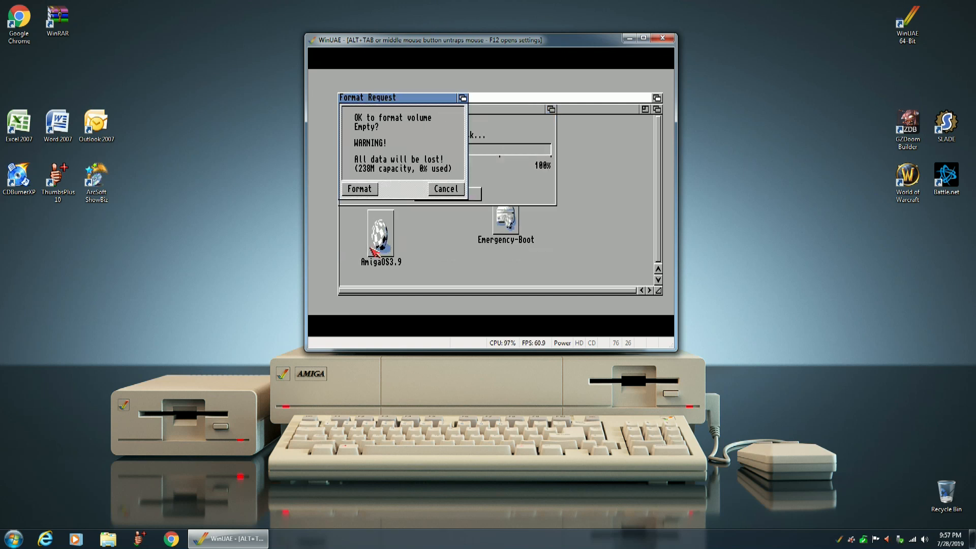
left_click(358, 192)
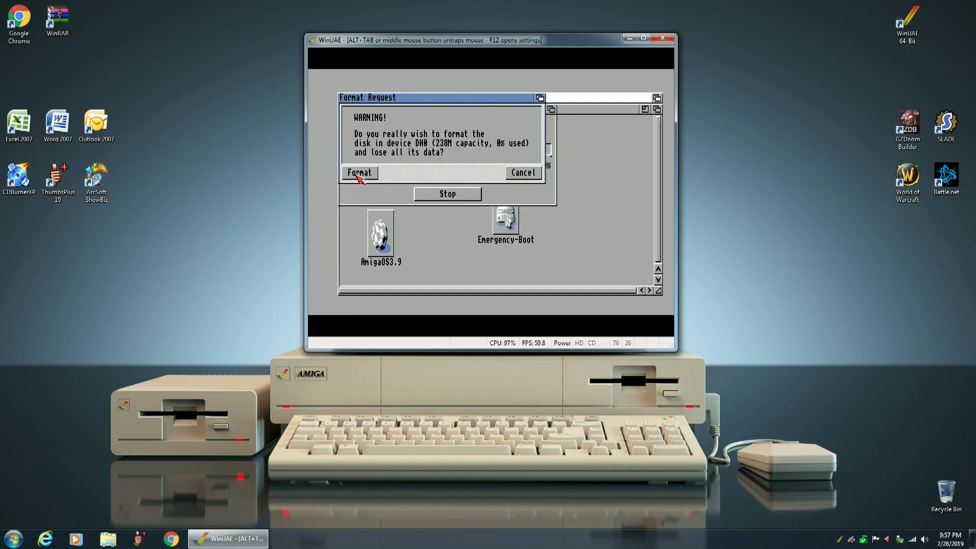
left_click(359, 173)
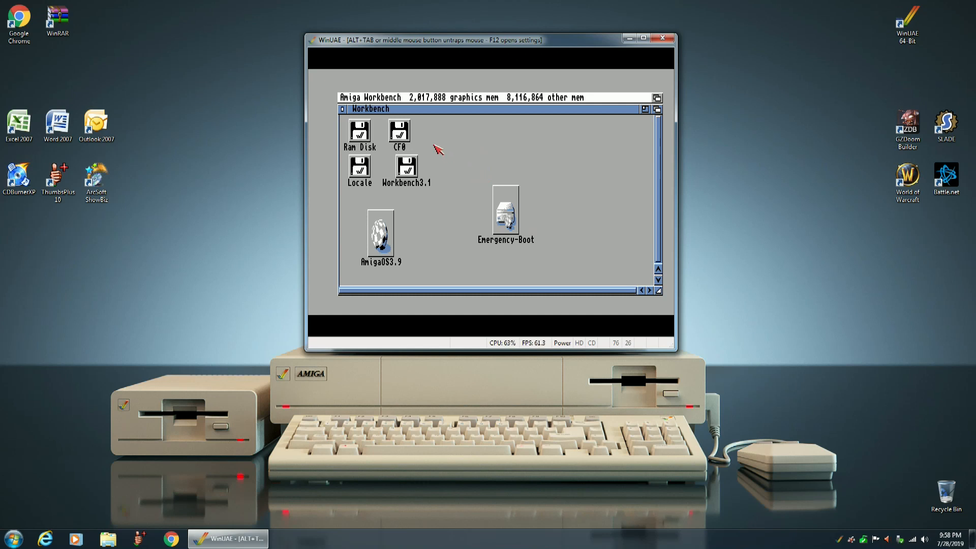
Inspect the contents of the CF0 volume, moving its window aside and closing it.
left_click(401, 132)
double_click(401, 133)
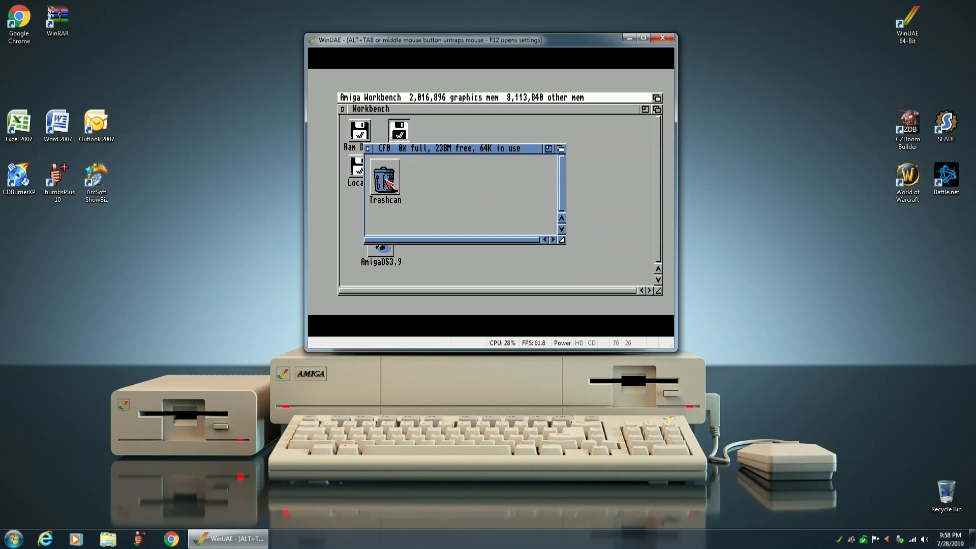
left_click_drag(435, 150, 527, 148)
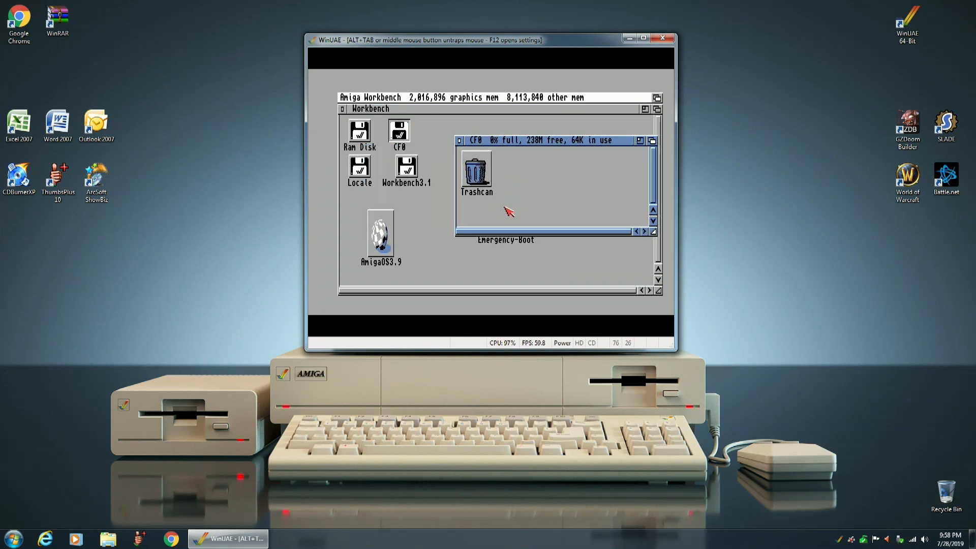
left_click(462, 146)
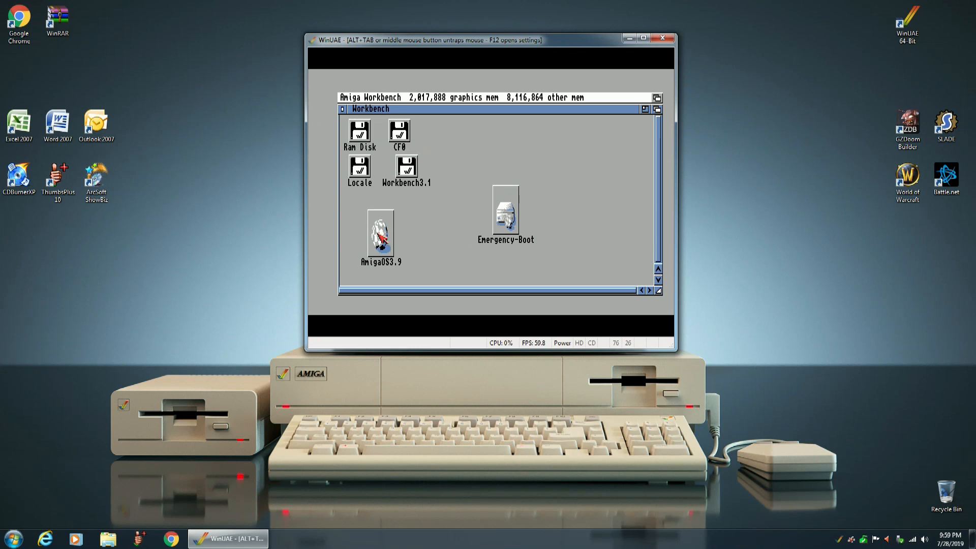
Launch OS3.9-Installation from the AmigaOS3.9 CD's OS-Version3.9 folder and choose the full installation over OS3.0 or empty HD.
double_click(382, 235)
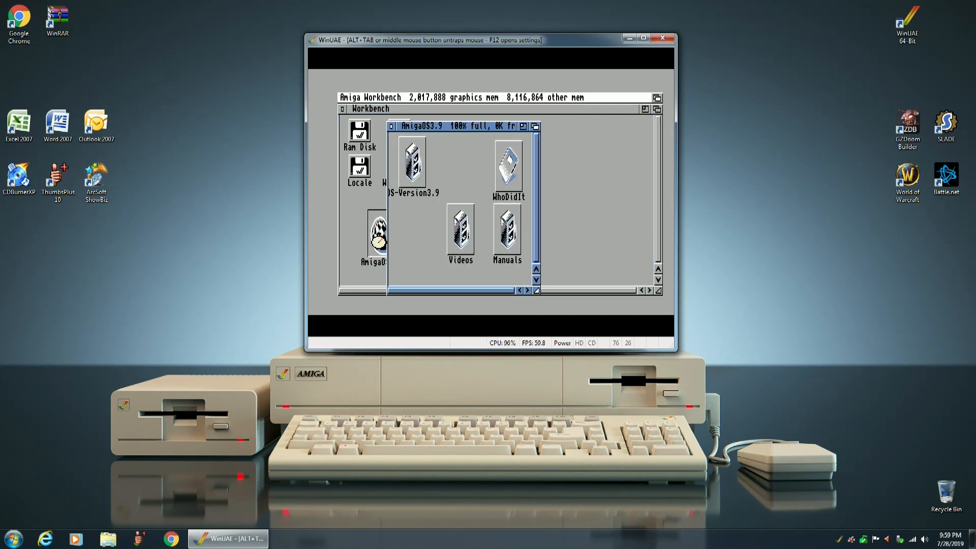
double_click(415, 167)
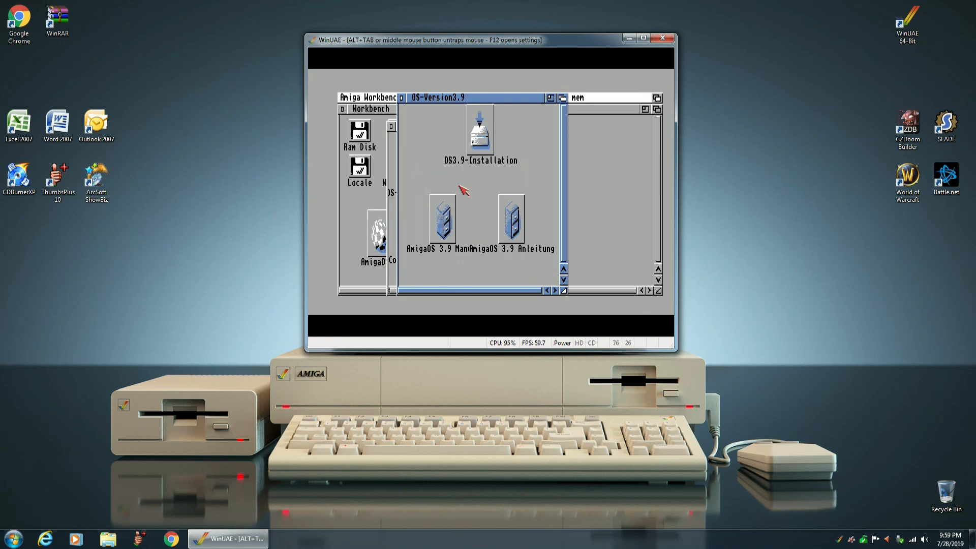
double_click(482, 135)
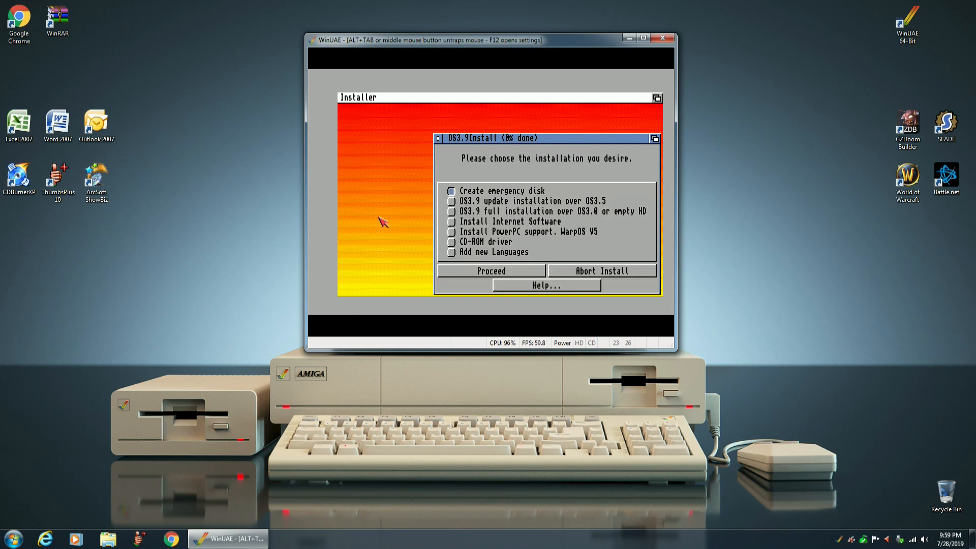
left_click(451, 212)
left_click(464, 274)
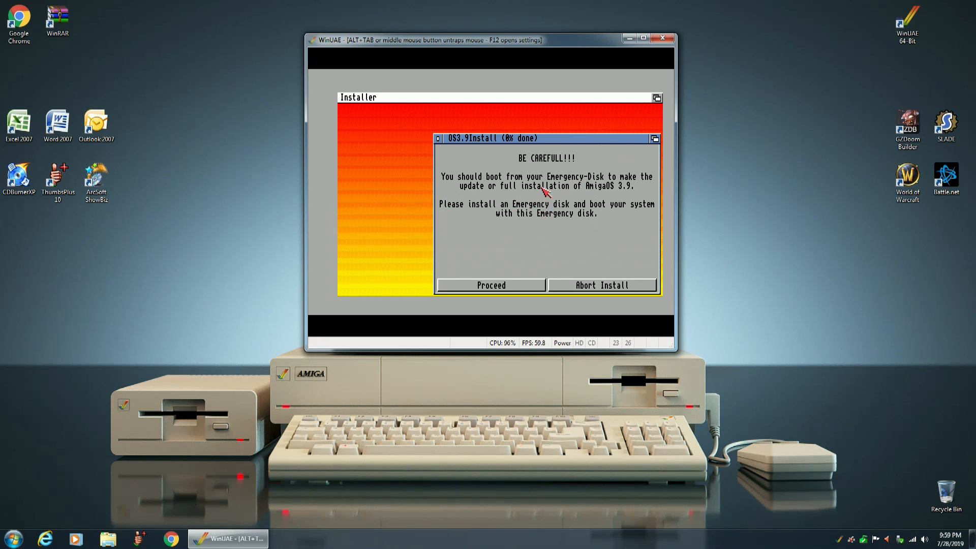
Accept the license agreement and set up a real installation of version 3.9 on the CF0: partition, with no action log.
left_click(465, 285)
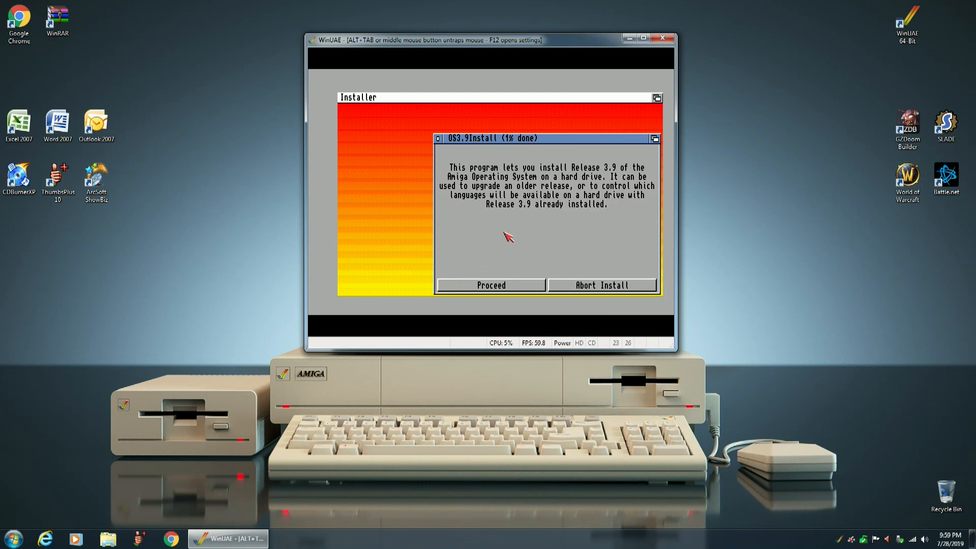
left_click(470, 286)
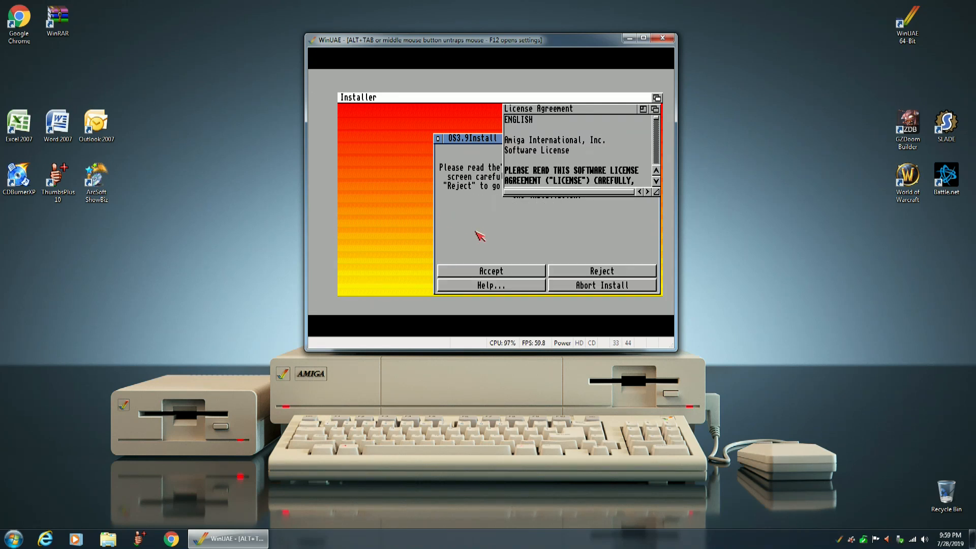
left_click(480, 272)
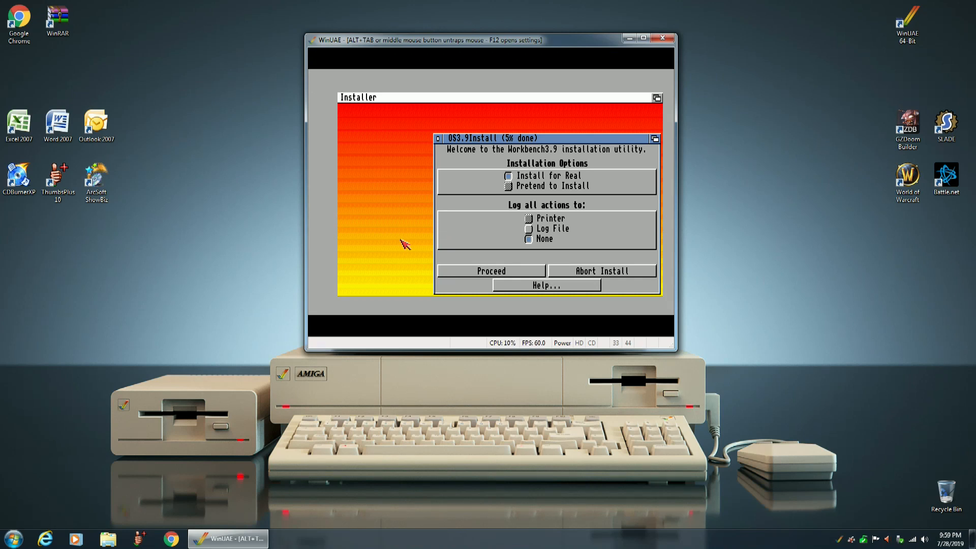
left_click(464, 275)
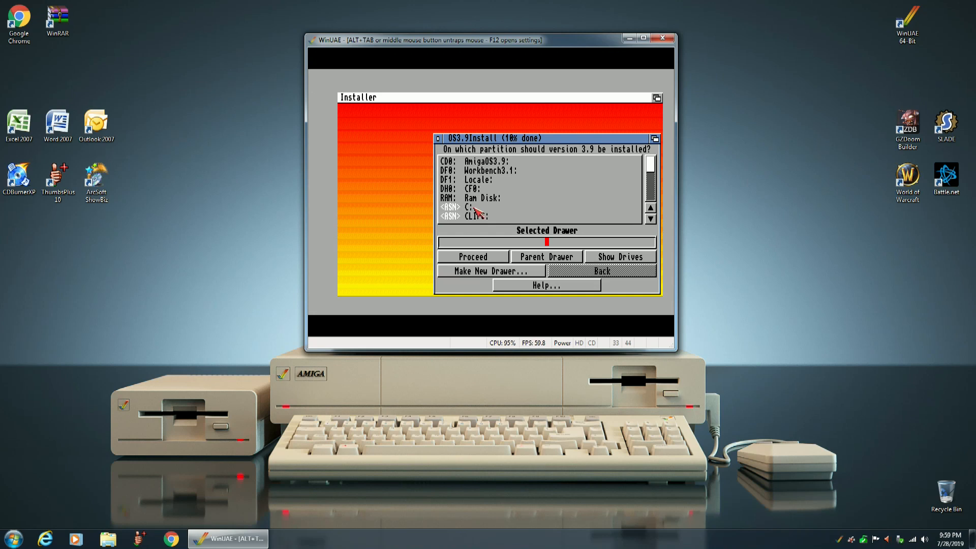
left_click(469, 188)
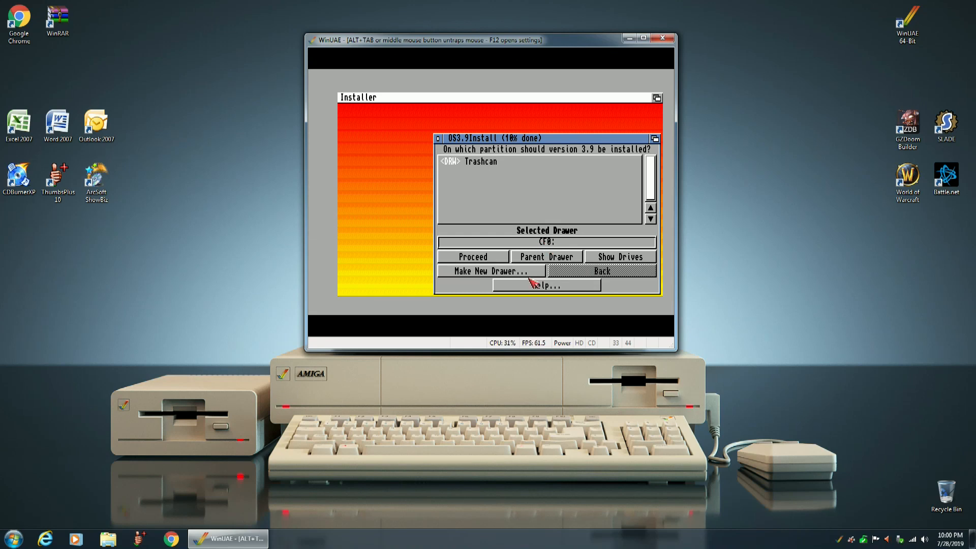
left_click(464, 258)
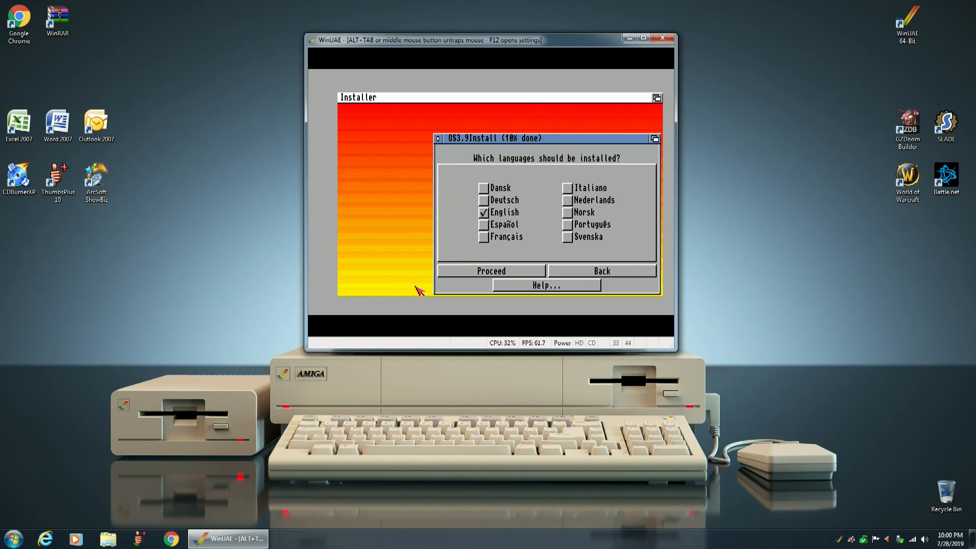
Install with only the English language and American keymap, skipping printer drivers and the OS3.9 backdrops, and confirm the boot disk.
left_click(461, 274)
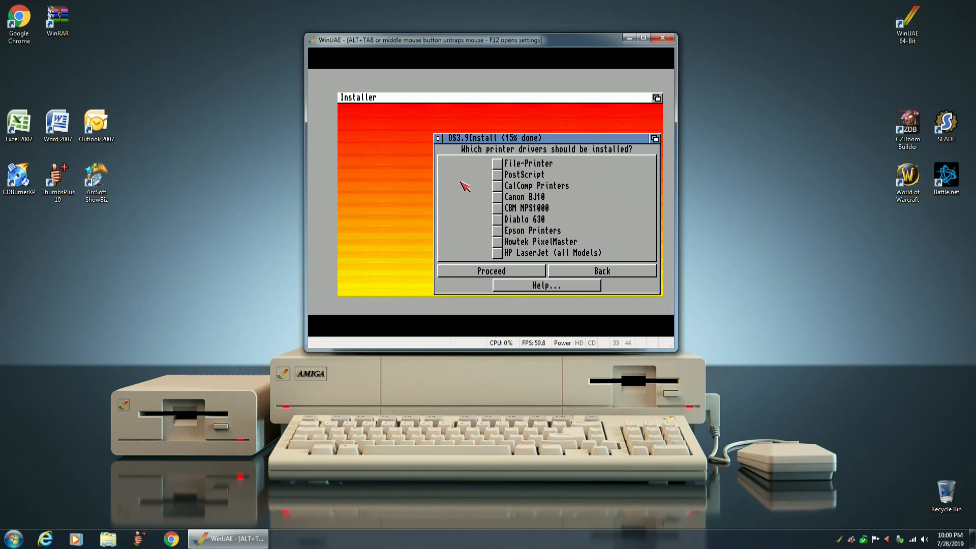
left_click(461, 273)
left_click(462, 274)
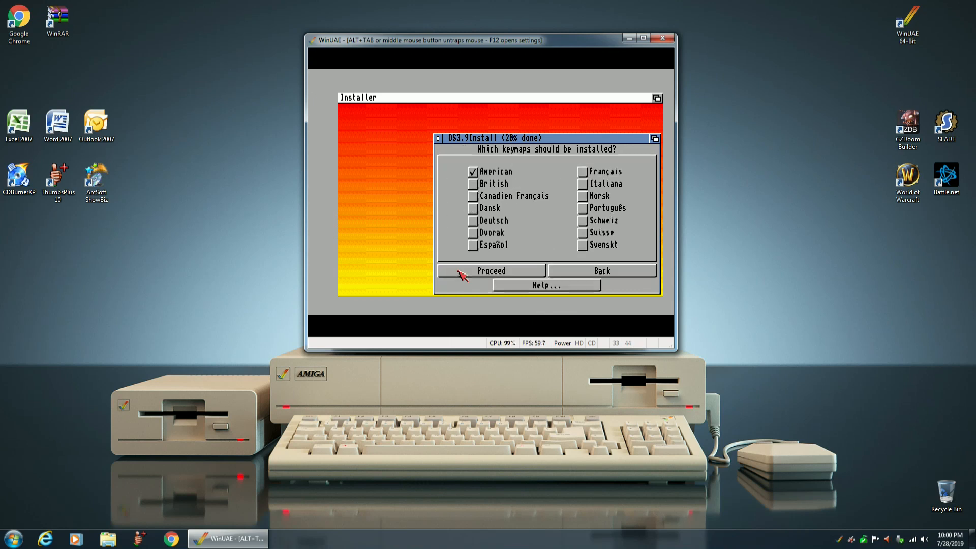
left_click(462, 273)
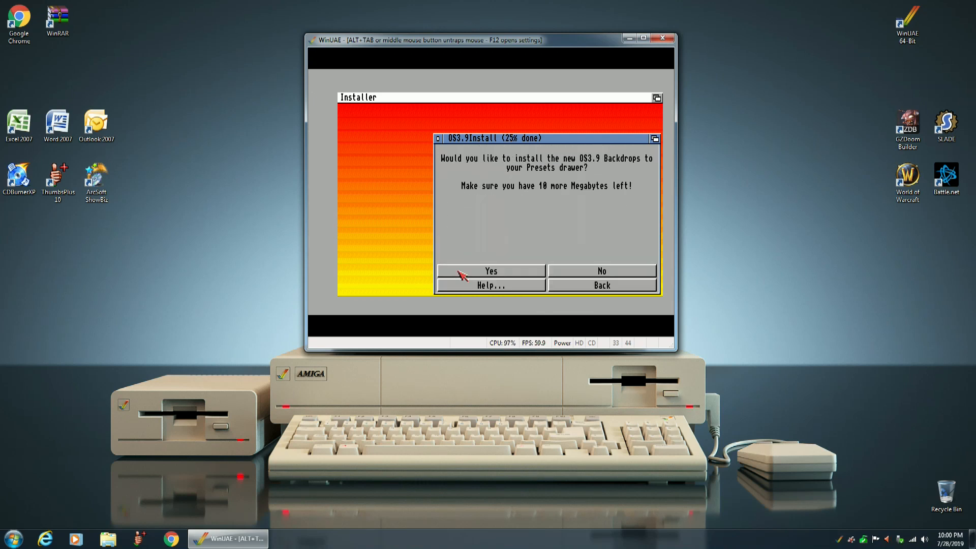
left_click(602, 272)
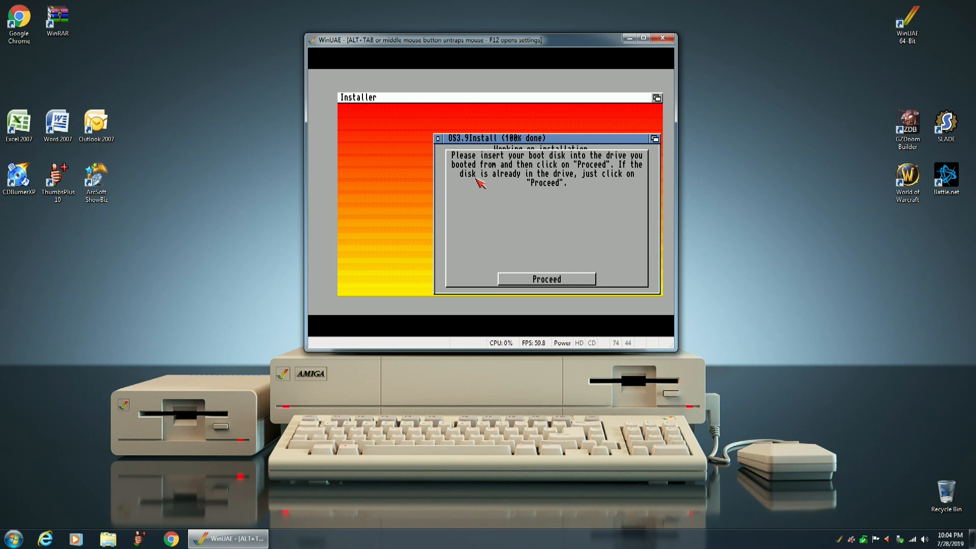
left_click(518, 280)
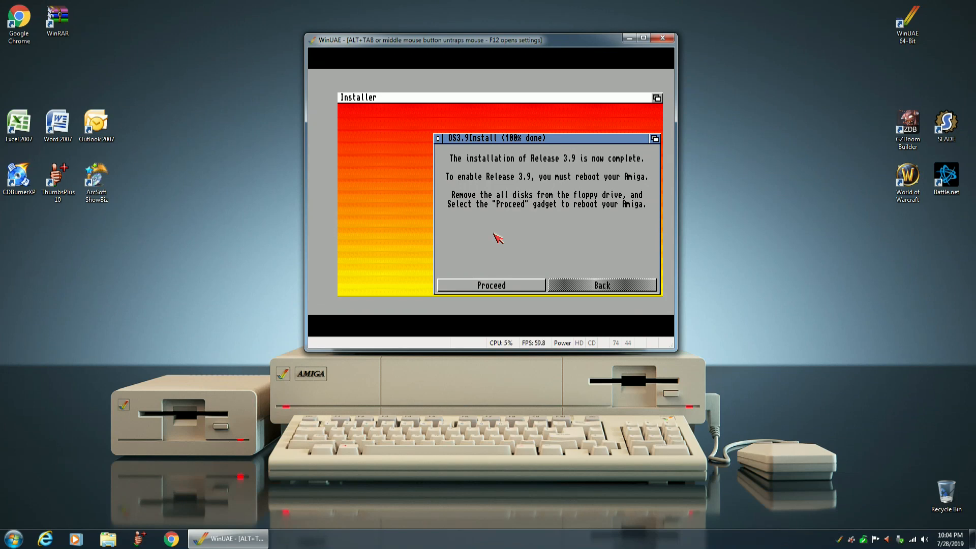
Eject the floppy images from drives DF1 and DF0 in the emulator settings and reboot the Amiga from the installer.
key("F12")
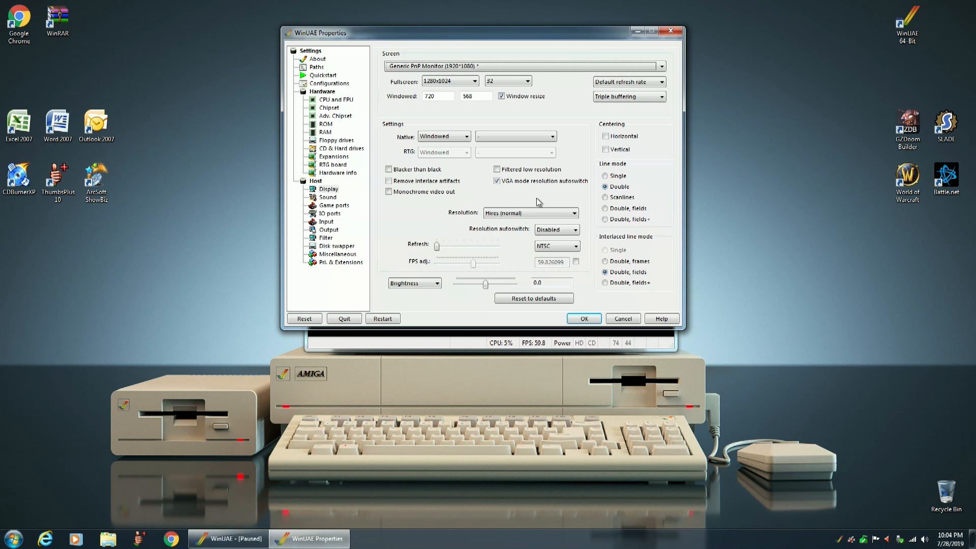
left_click(344, 140)
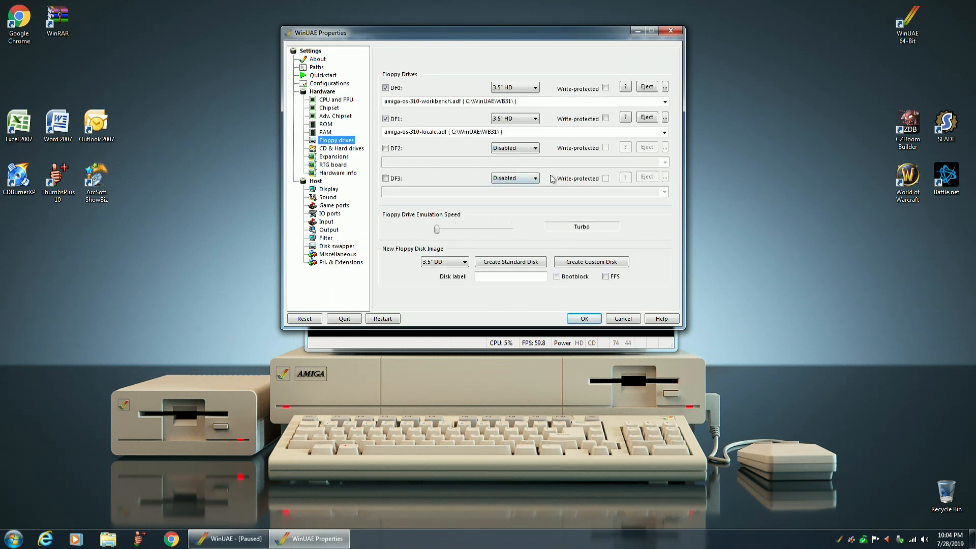
left_click(647, 117)
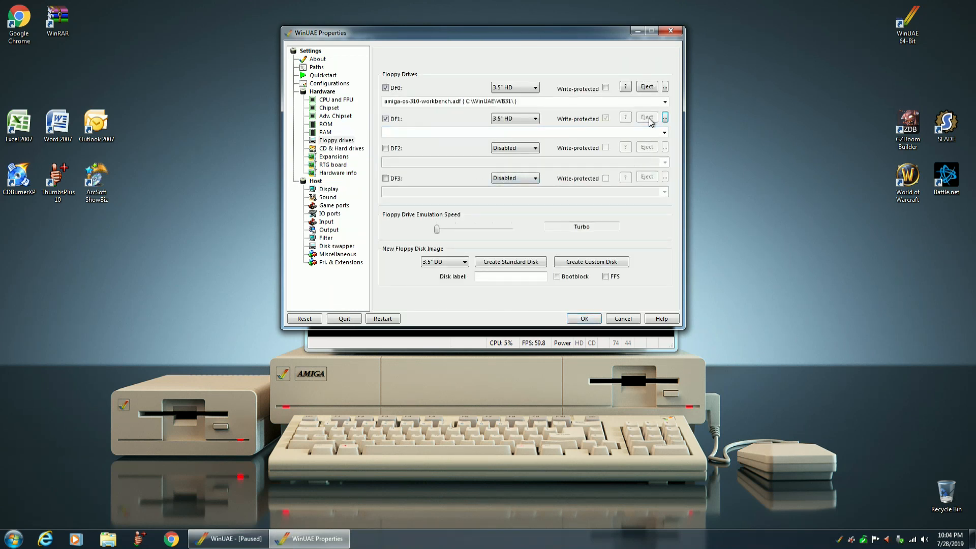
left_click(646, 86)
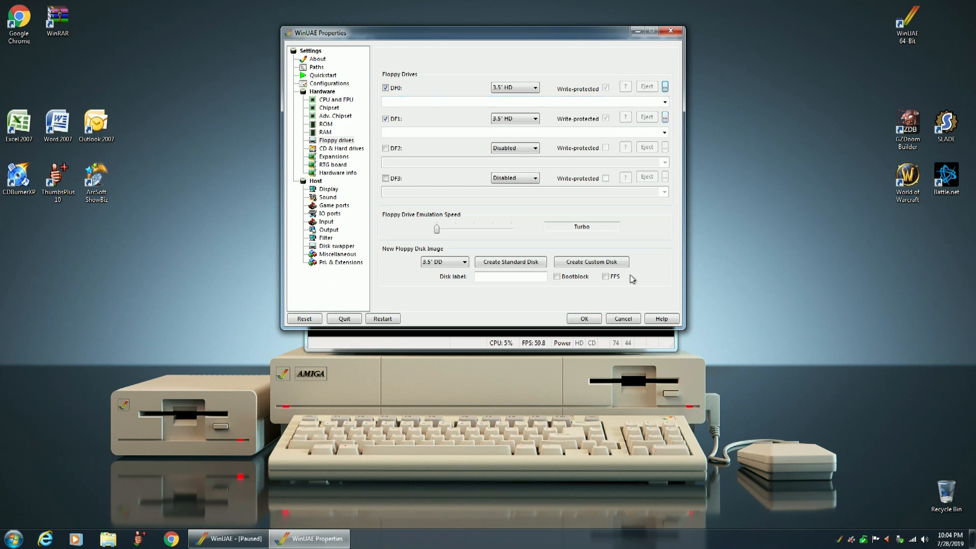
left_click(584, 318)
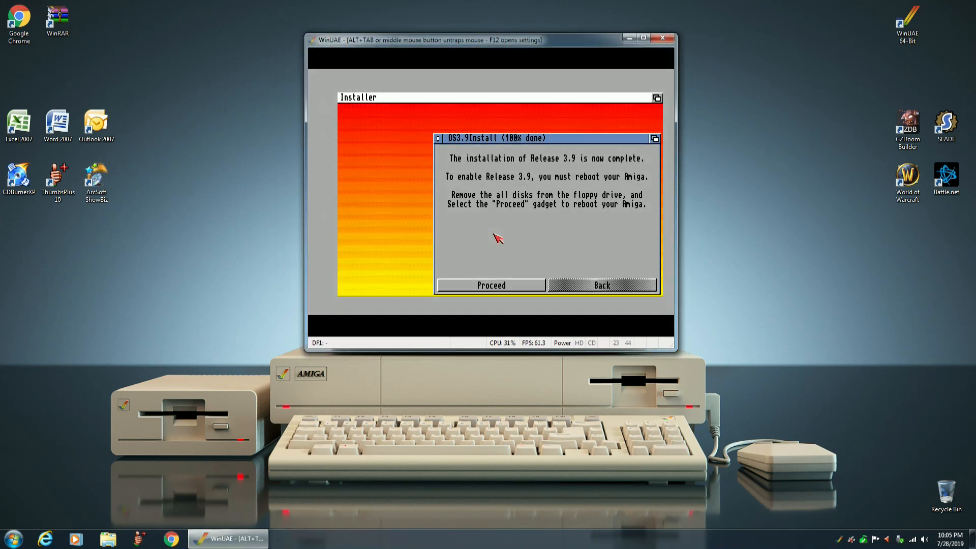
left_click(492, 286)
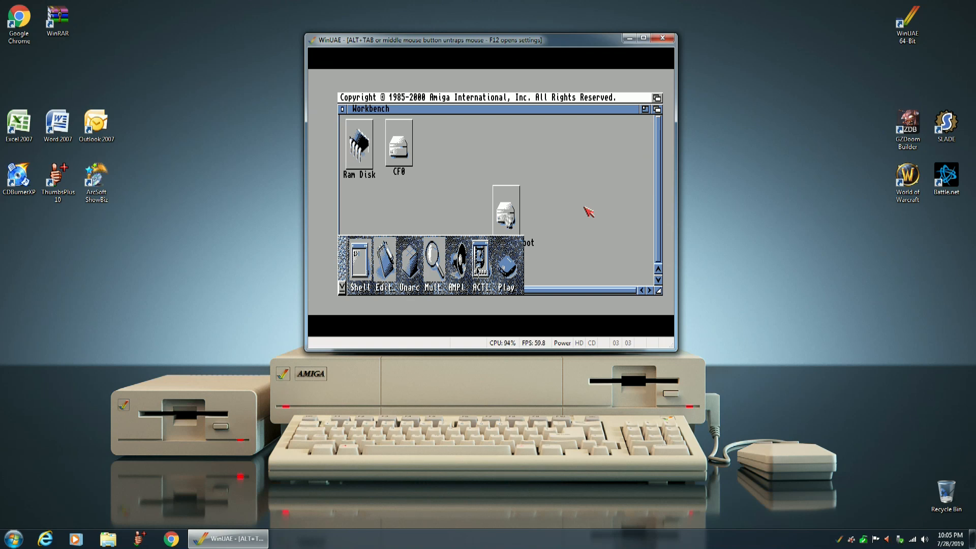
Turn off CDFS automount of CD/DVD drives, restart the emulator, and start the Amiga again.
key("F12")
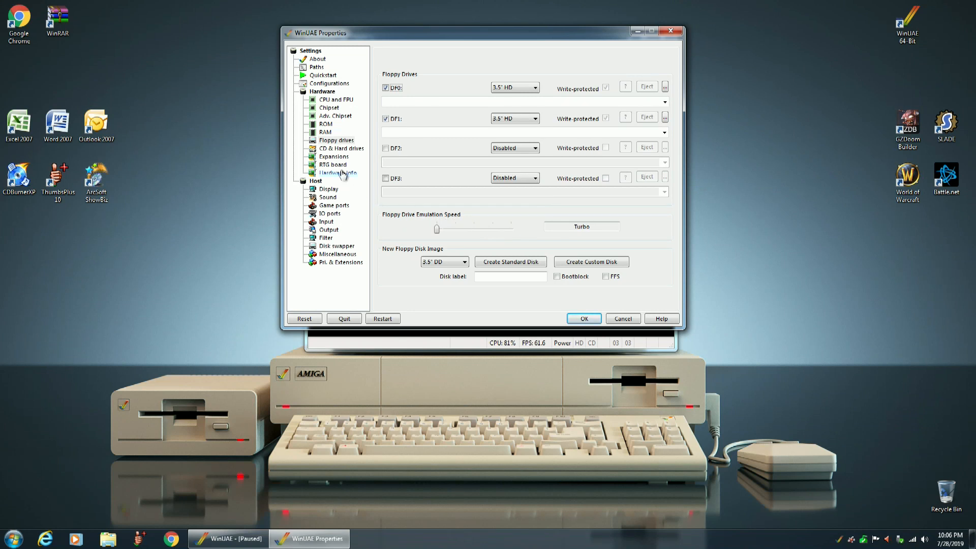
left_click(341, 148)
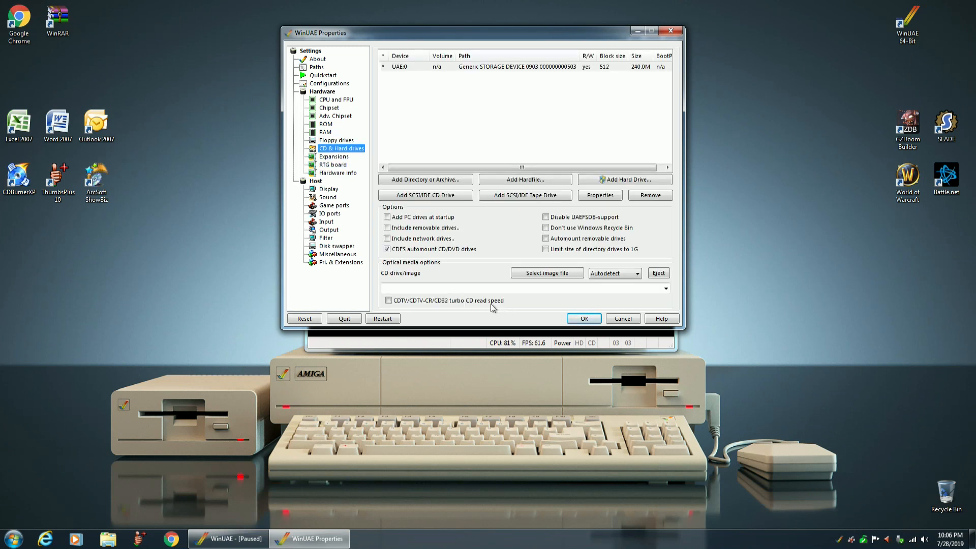
left_click(388, 249)
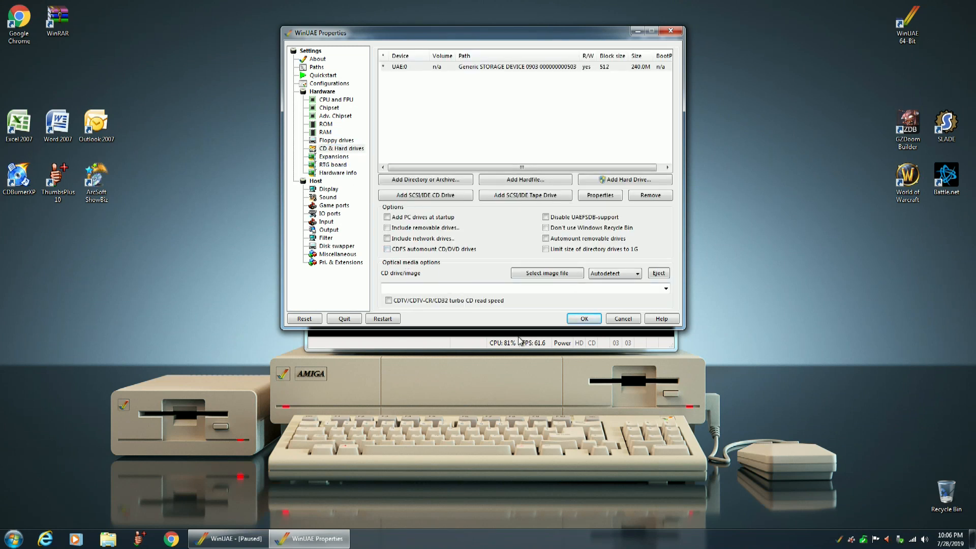
left_click(377, 319)
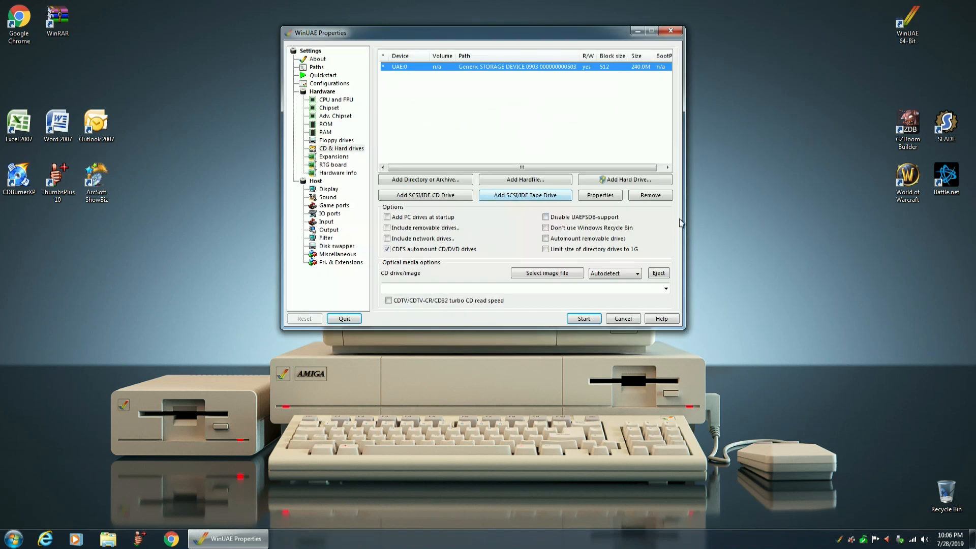
left_click(583, 319)
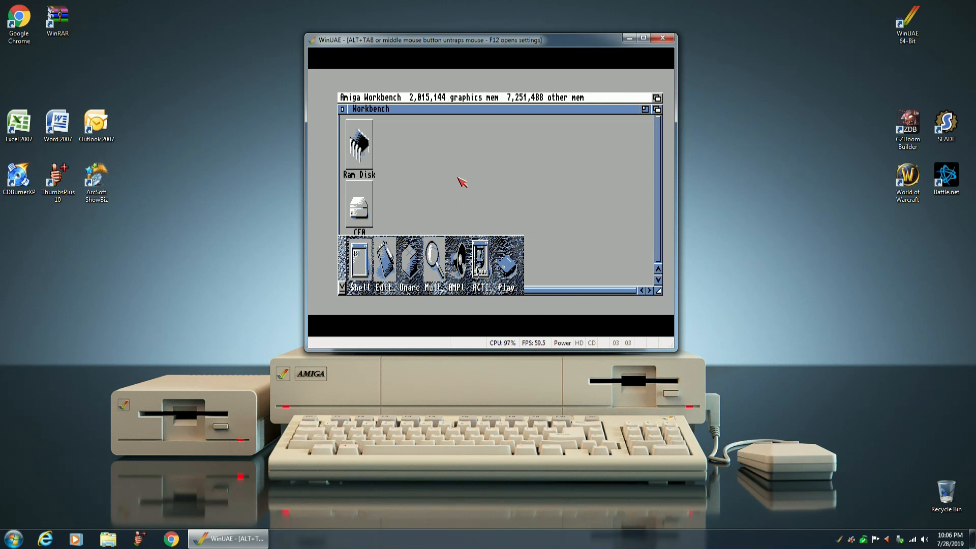
Open the CF0 volume and clean up its icons by column.
double_click(362, 206)
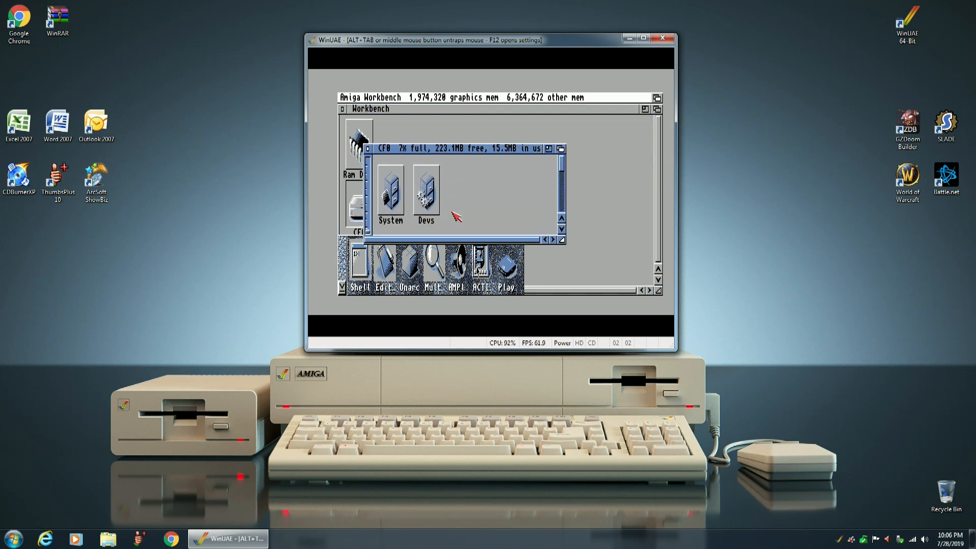
right_click(397, 99)
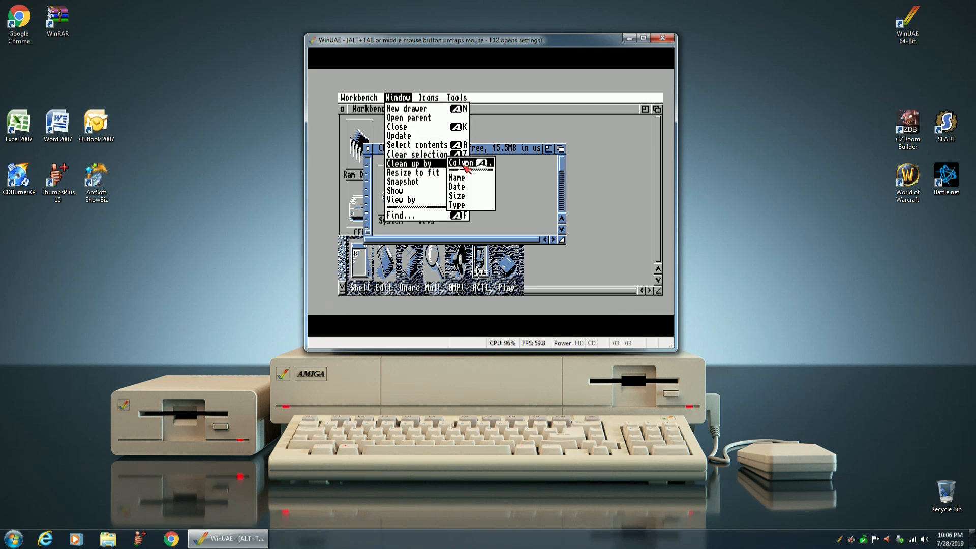
right_click(464, 165)
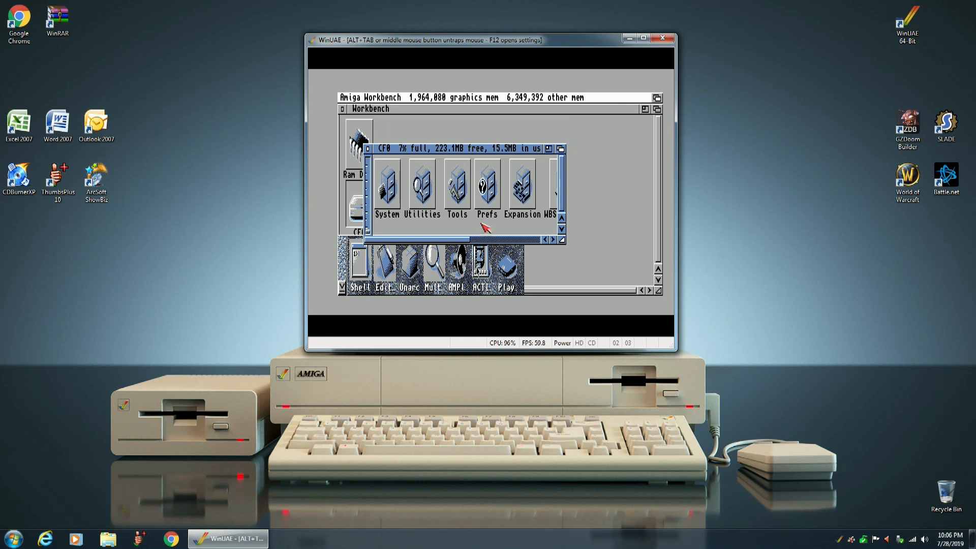
In the ScreenMode preferences, choose 640 x 400 Interlaced with 256 colors and test the display mode.
double_click(490, 184)
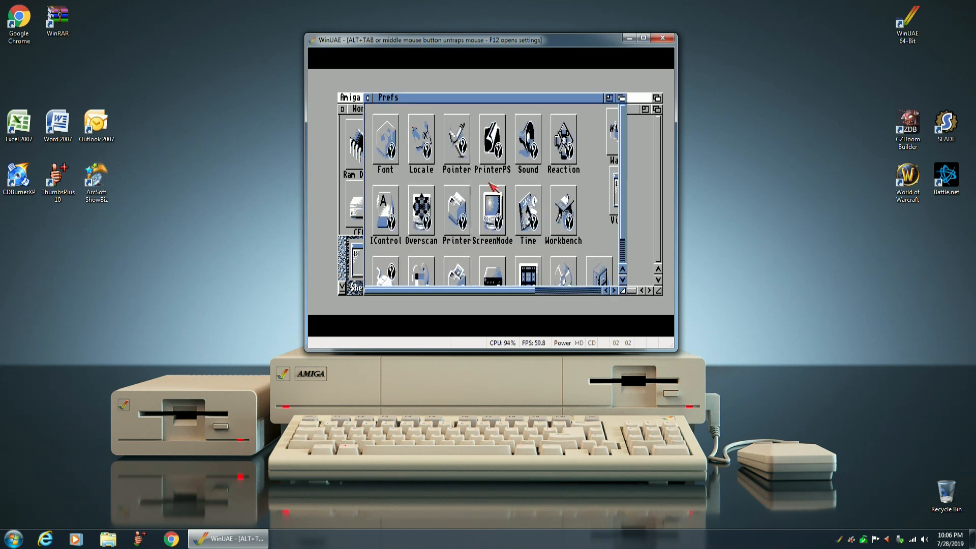
double_click(493, 214)
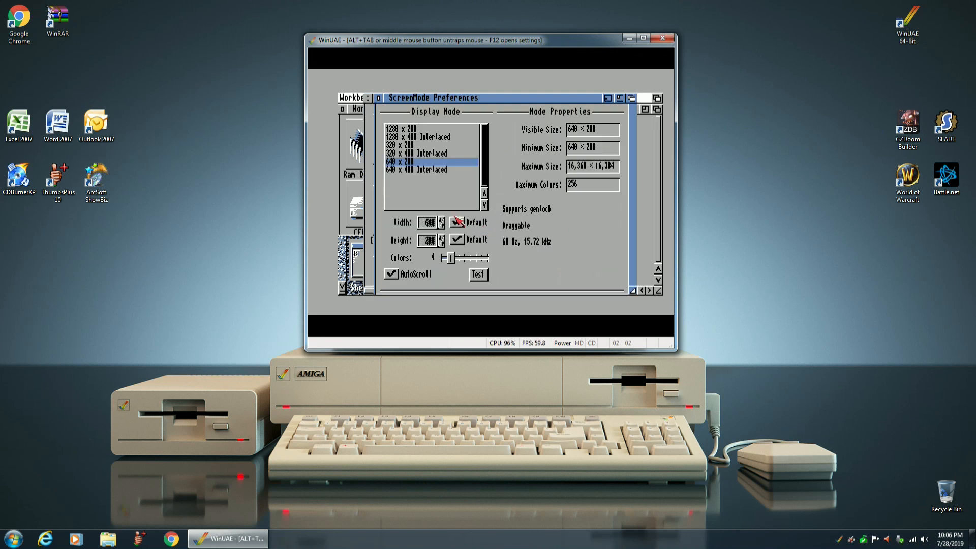
left_click(412, 171)
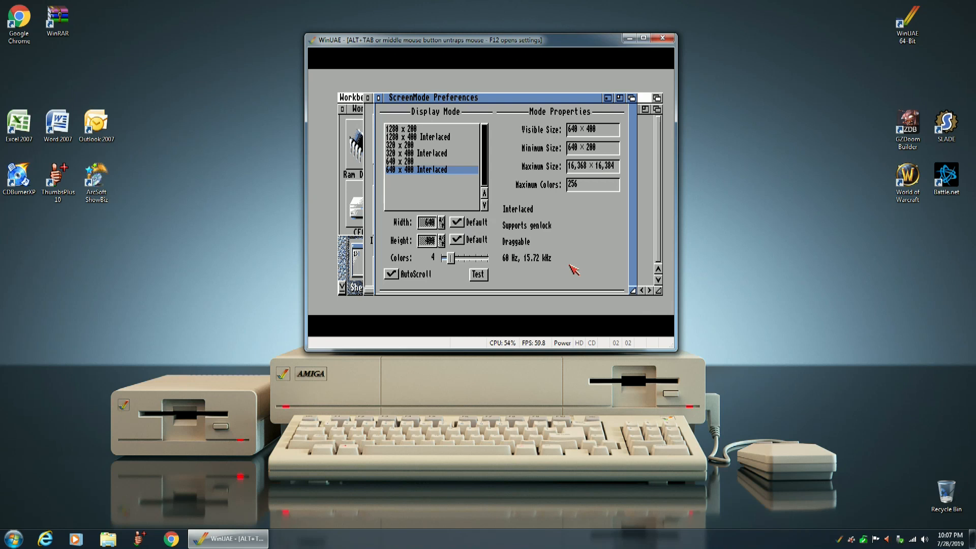
left_click_drag(452, 259, 508, 258)
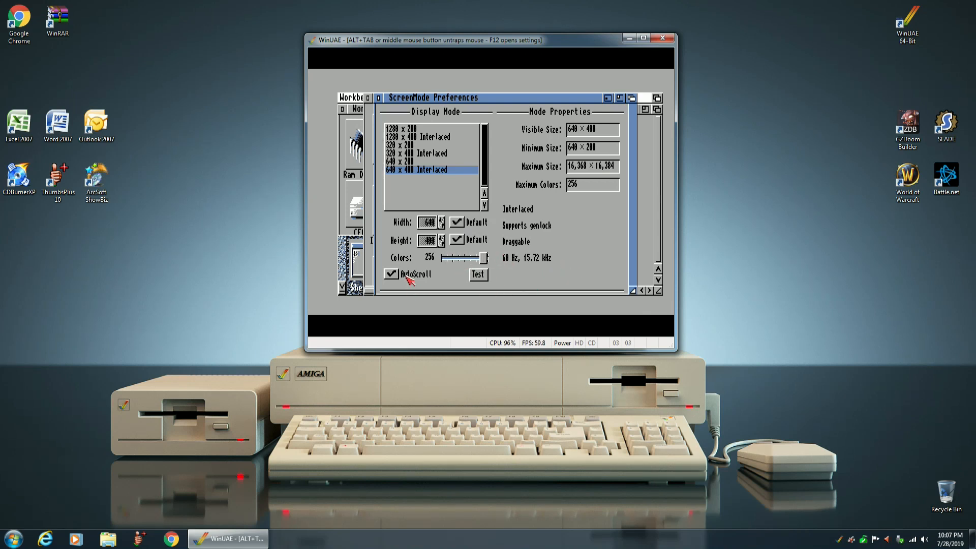
left_click(481, 279)
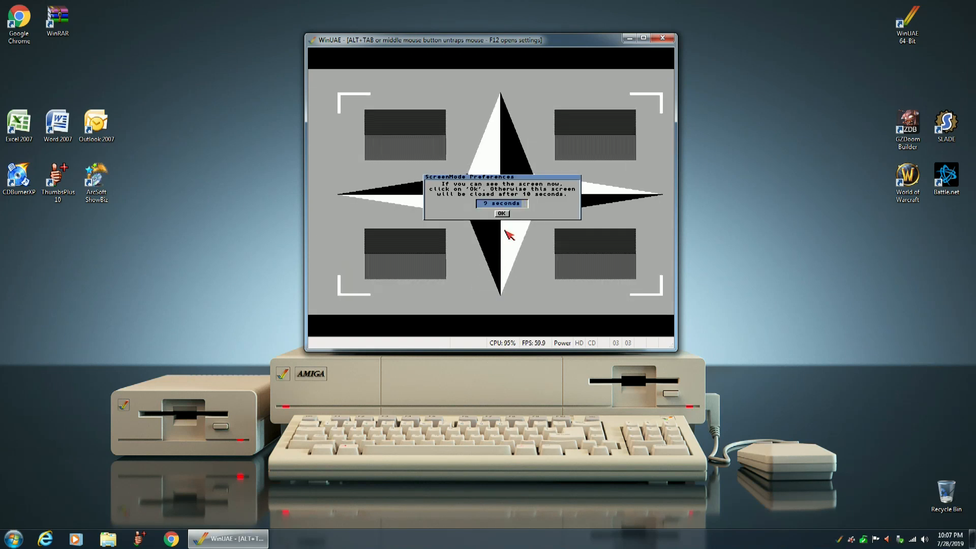
left_click(505, 213)
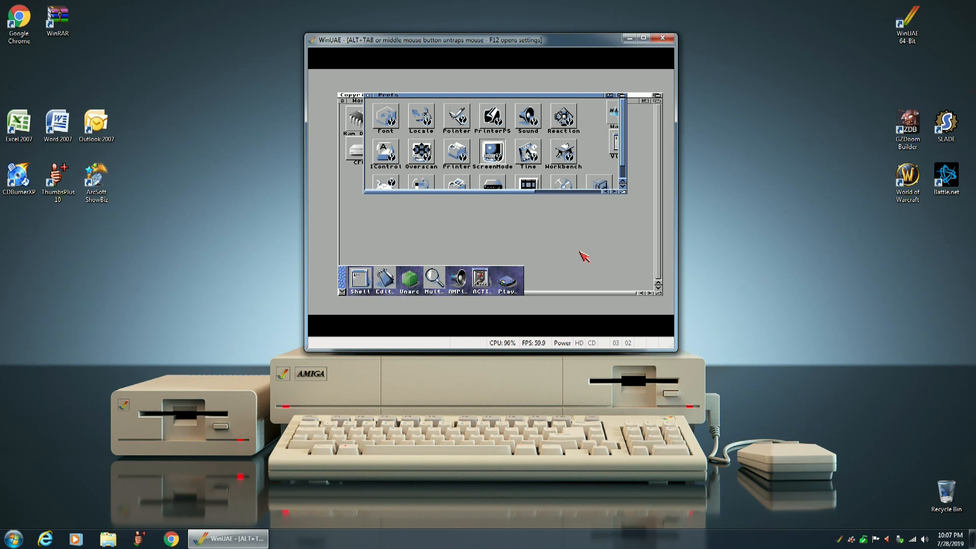
Reopen the ScreenMode preferences and save them, closing the Prefs and CF0 windows.
left_click(494, 149)
double_click(494, 152)
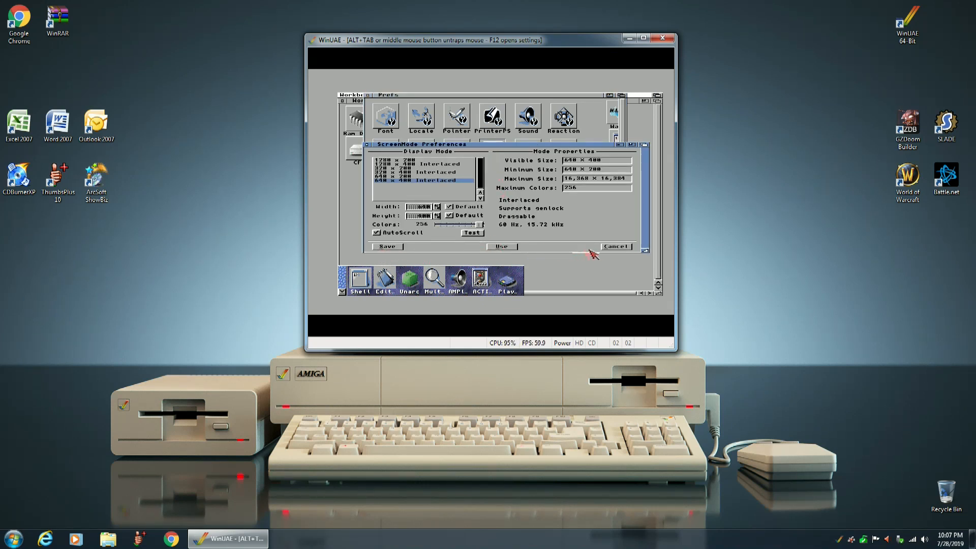
left_click(388, 247)
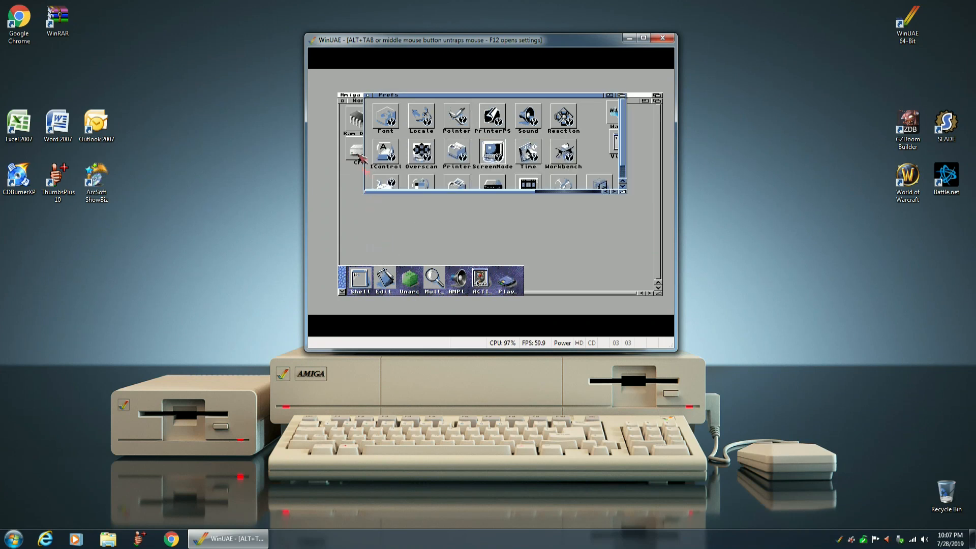
left_click(370, 96)
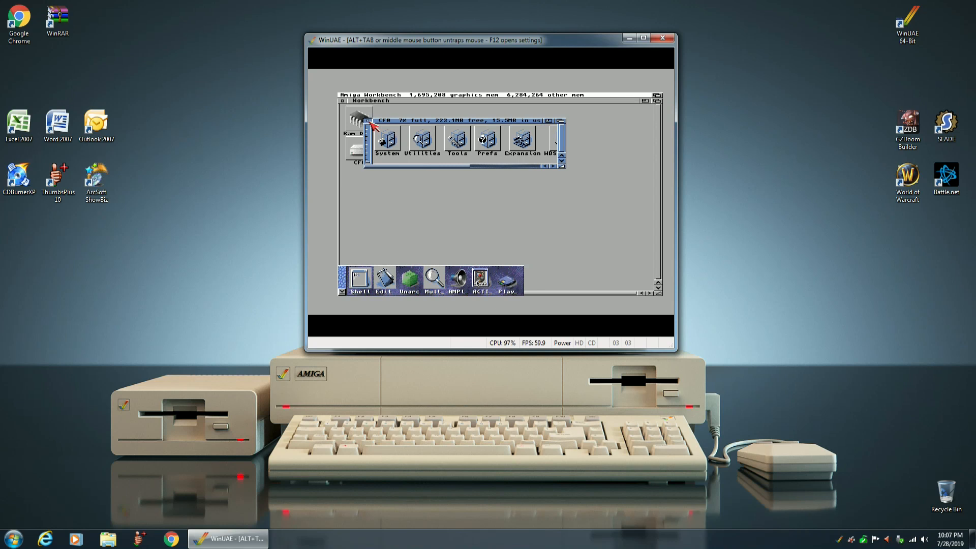
left_click(367, 121)
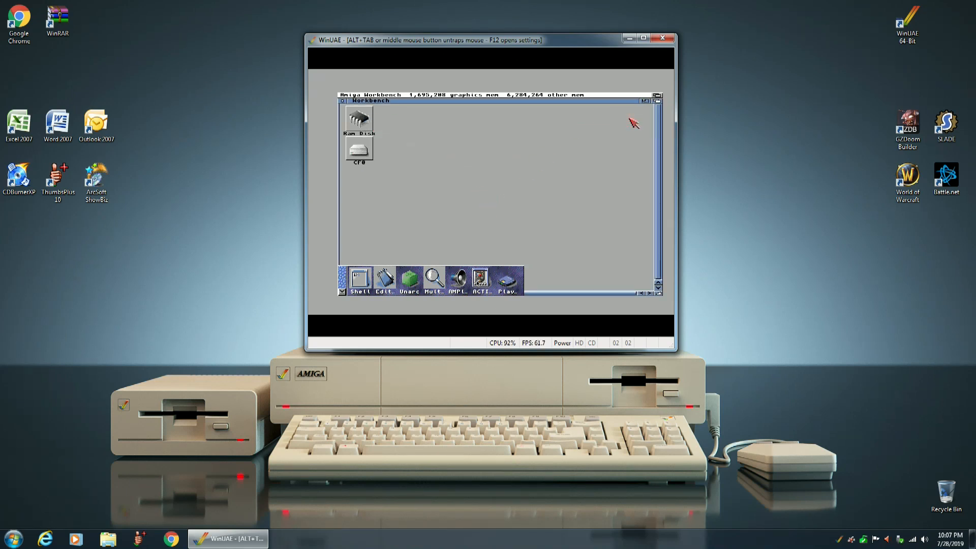
Turn the Workbench window into a backdrop and clean up the desktop icons by column.
right_click(361, 98)
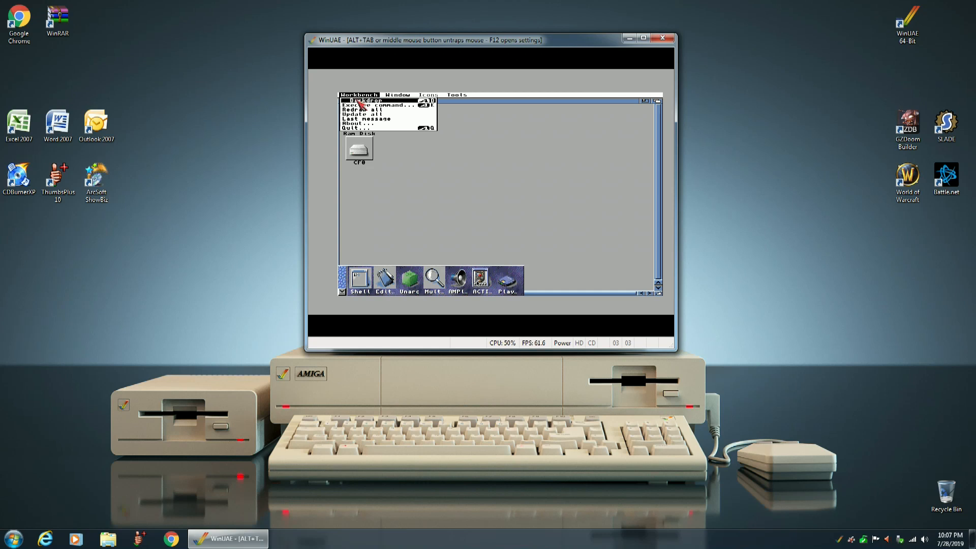
right_click(361, 101)
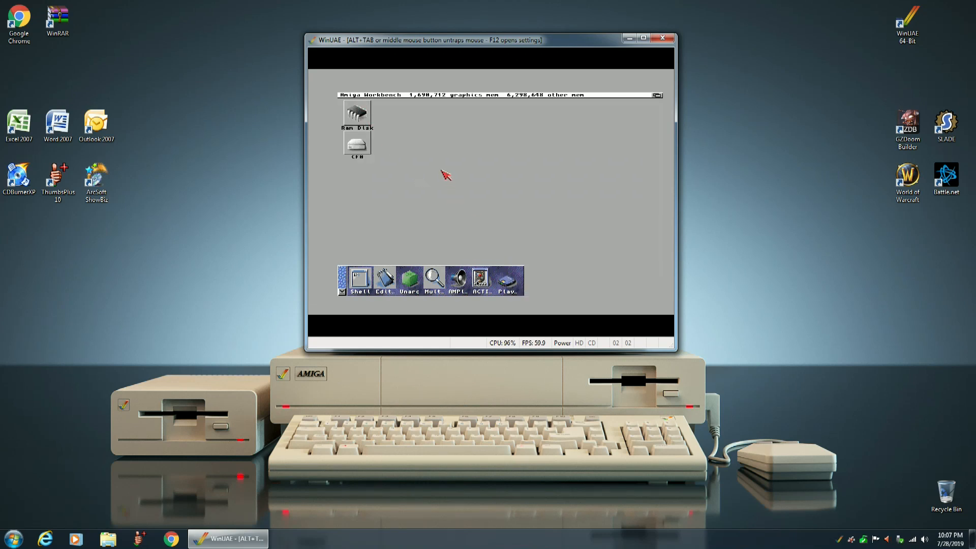
right_click(409, 96)
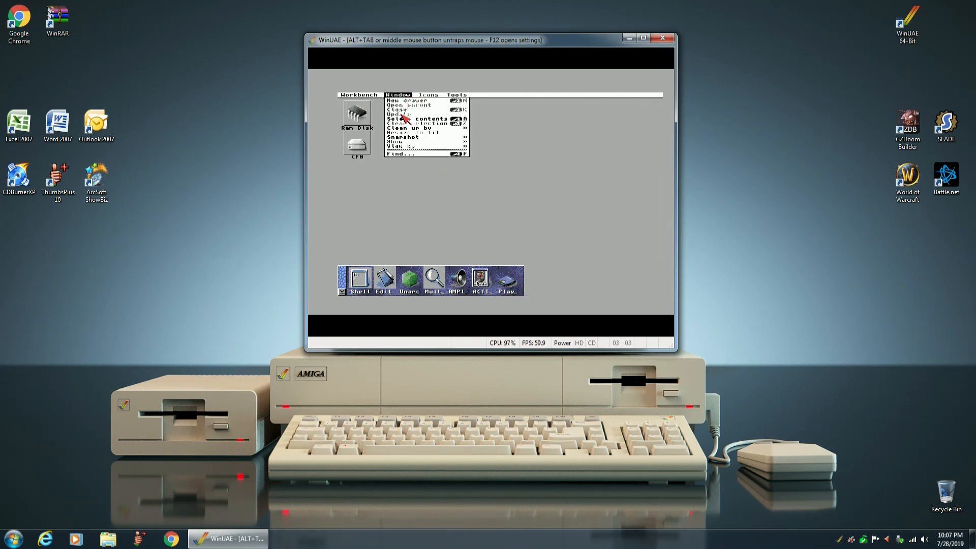
mouse_move(404, 128)
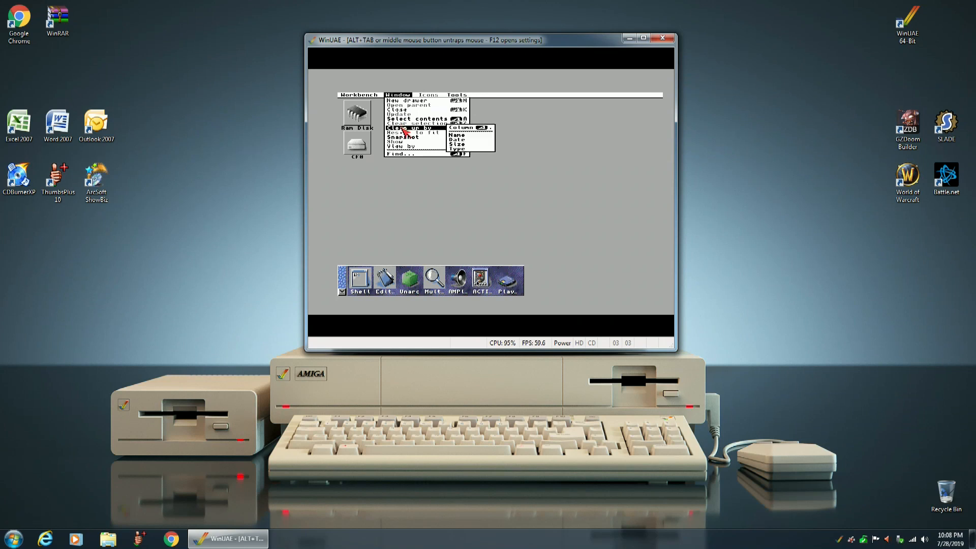
right_click(463, 130)
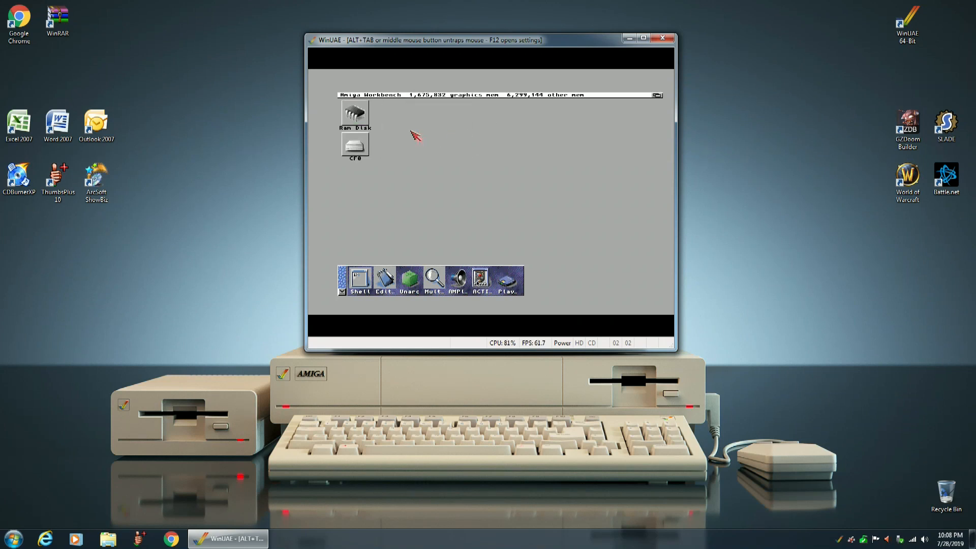
Snapshot the Workbench backdrop, first the window and then all of its icons.
right_click(387, 98)
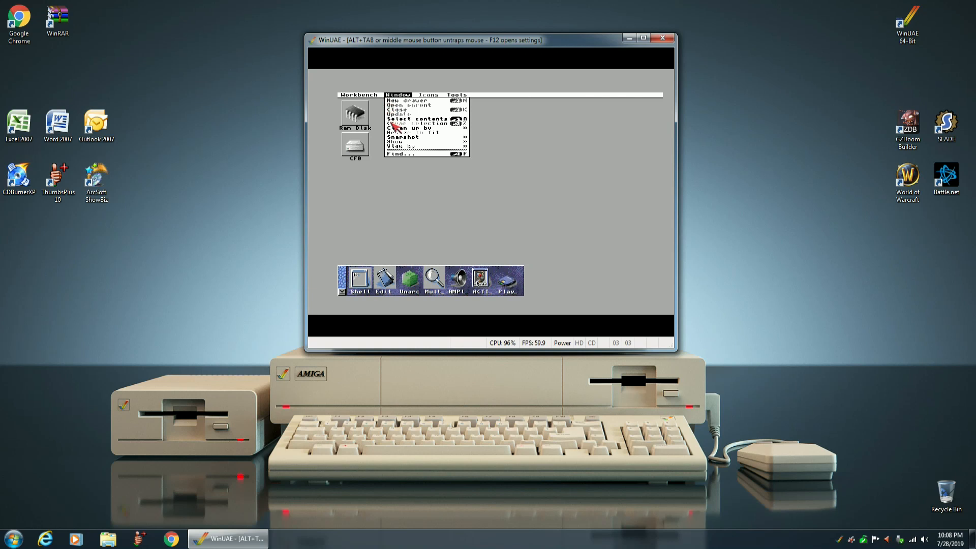
mouse_move(450, 130)
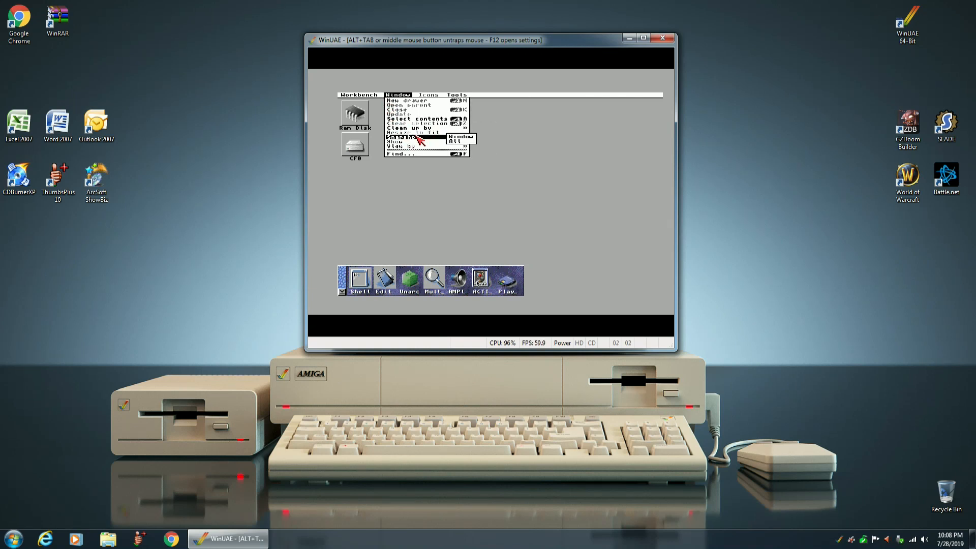
right_click(467, 141)
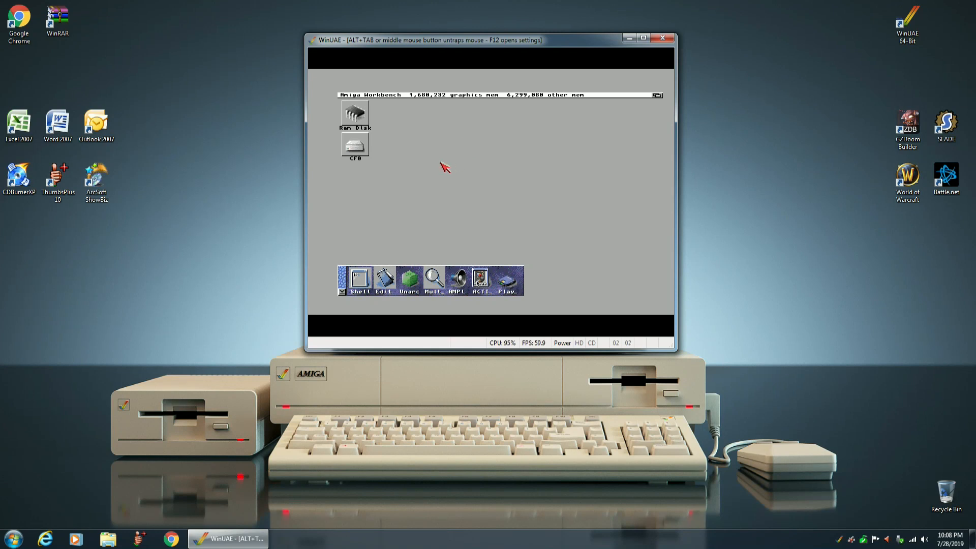
right_click(398, 96)
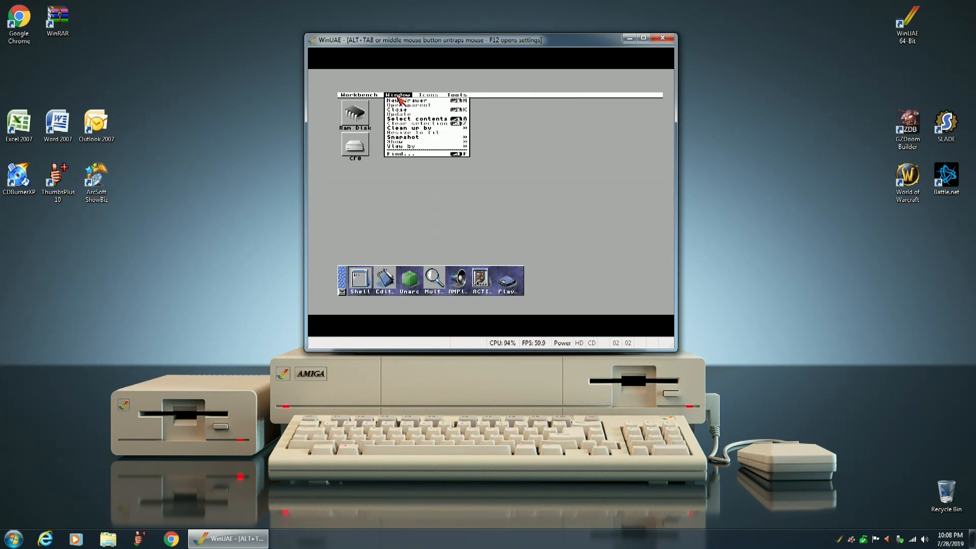
mouse_move(431, 137)
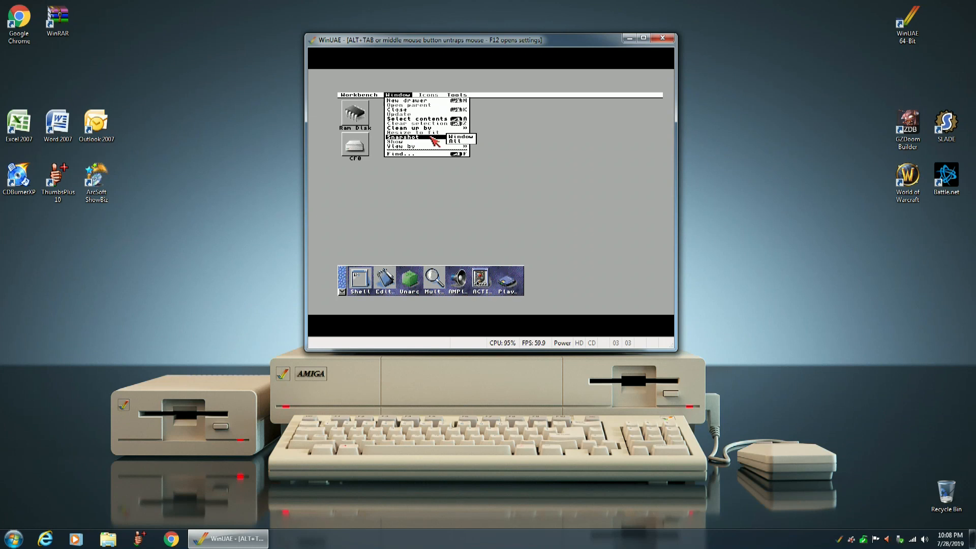
right_click(461, 146)
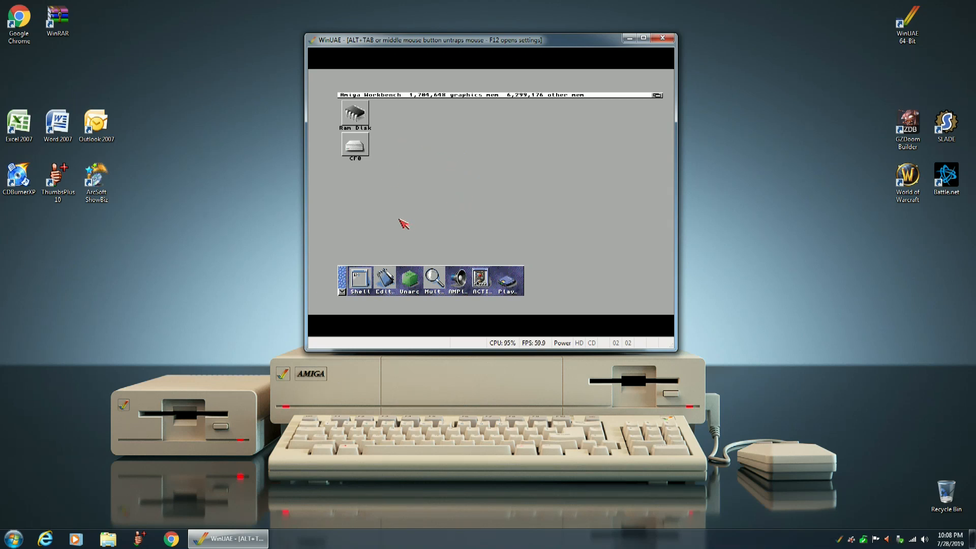
Open the AmiDock configuration and set the dock's icon names to None.
left_click_drag(341, 291, 351, 288)
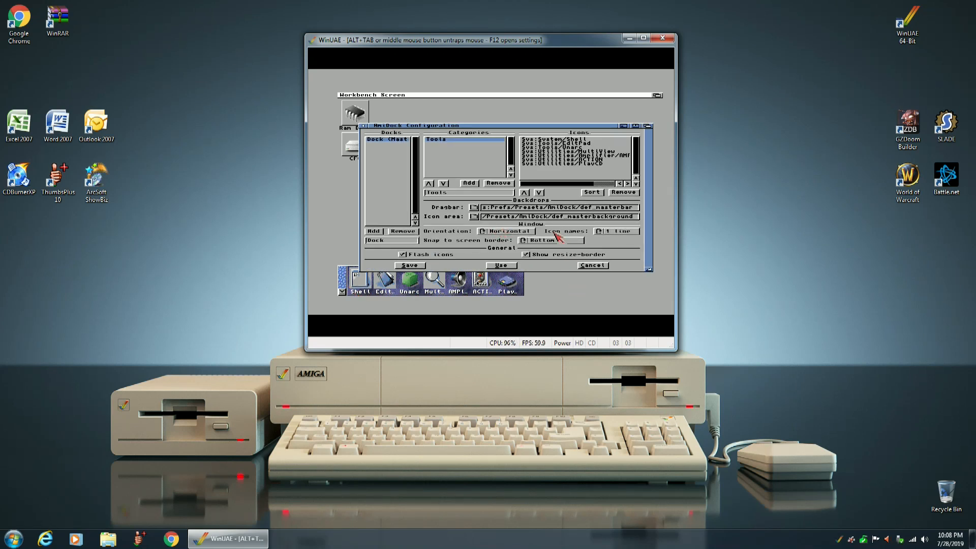
left_click(600, 231)
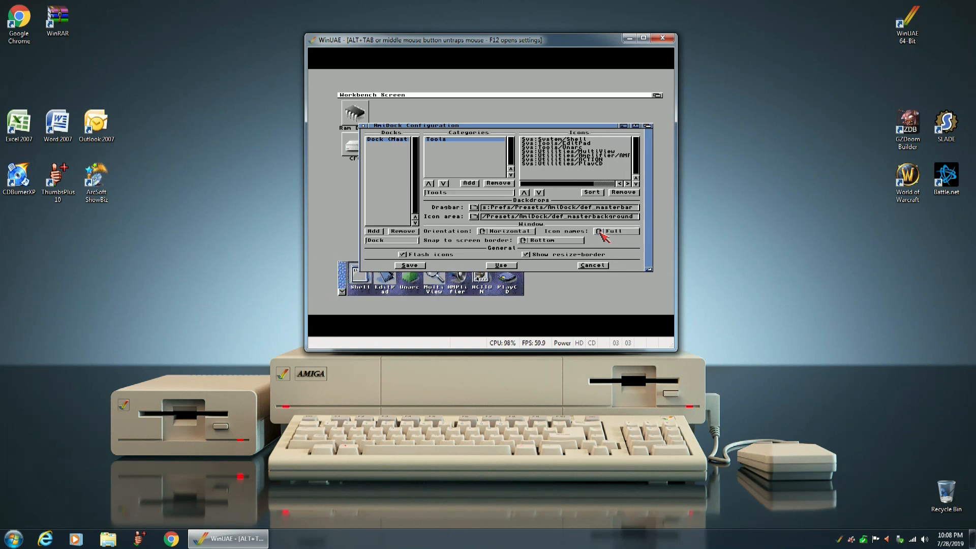
left_click(601, 232)
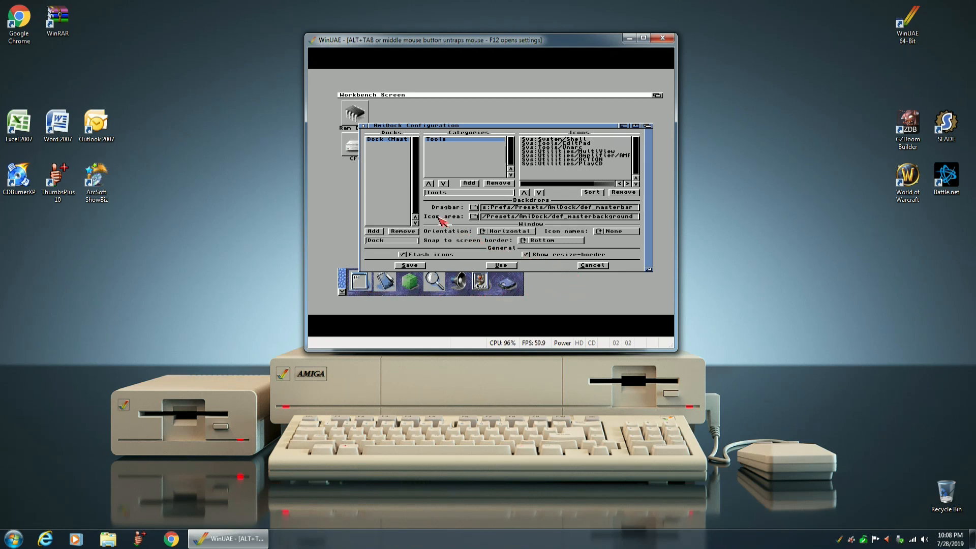
Clear the dock's icon area backdrop path and save the AmiDock configuration.
left_click(474, 216)
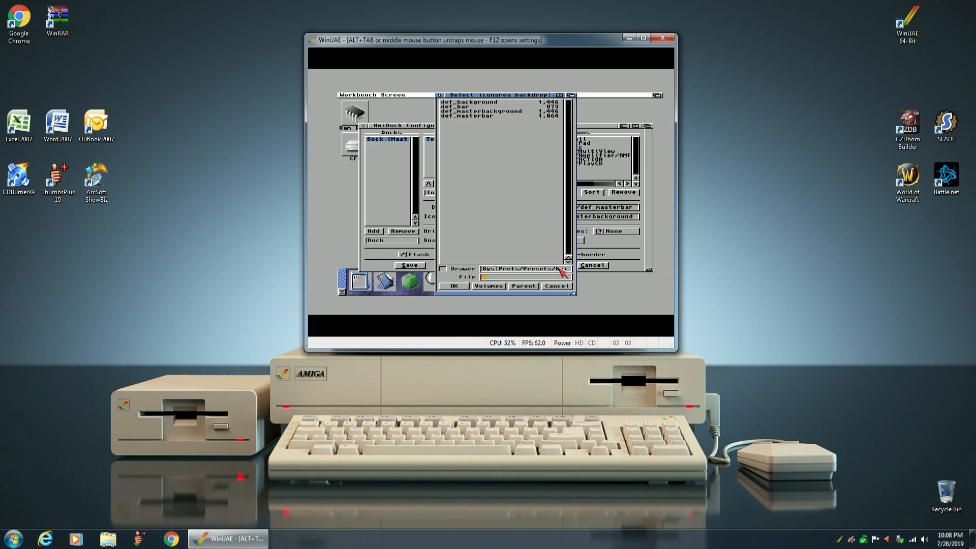
key("BackSpace")
key("BackSpace")
key("BackSpace")
key("BackSpace")
key("BackSpace")
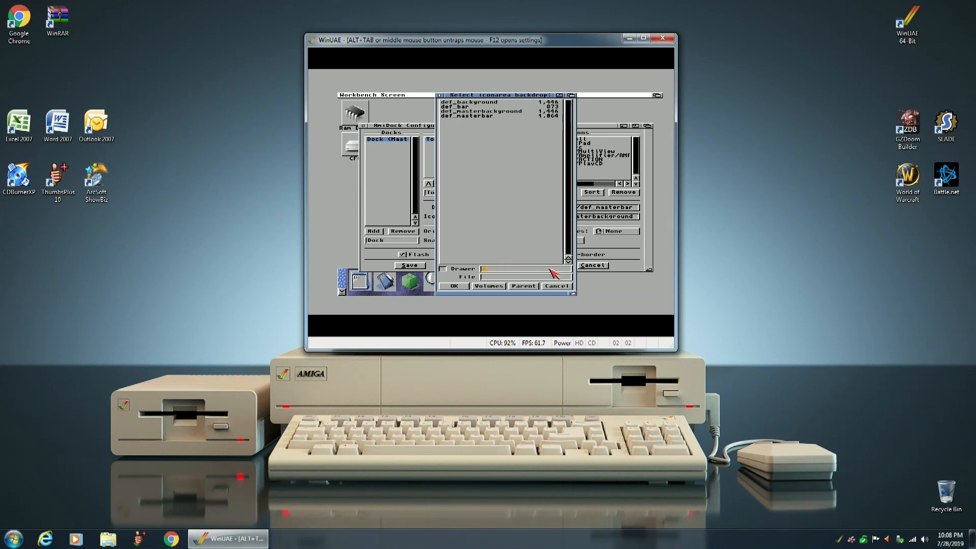
left_click(455, 286)
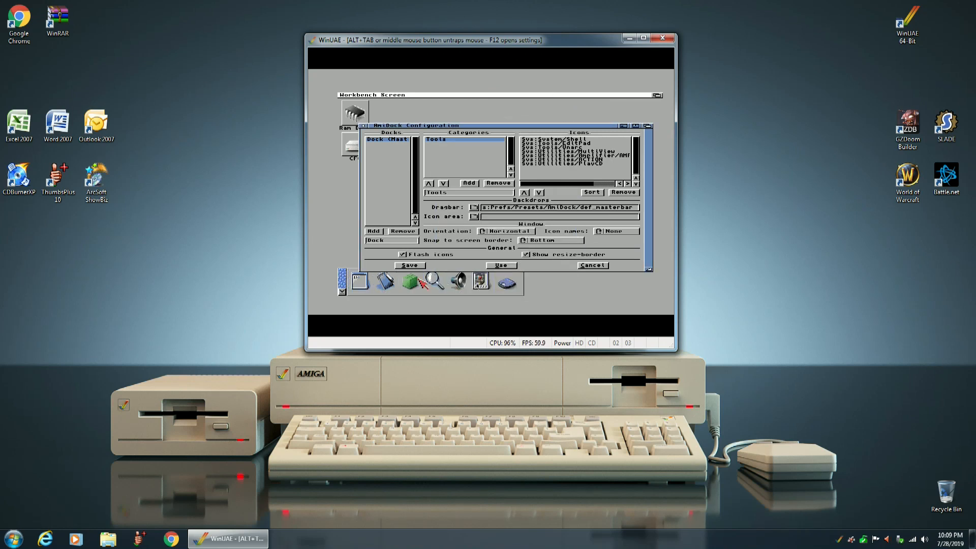
left_click(409, 265)
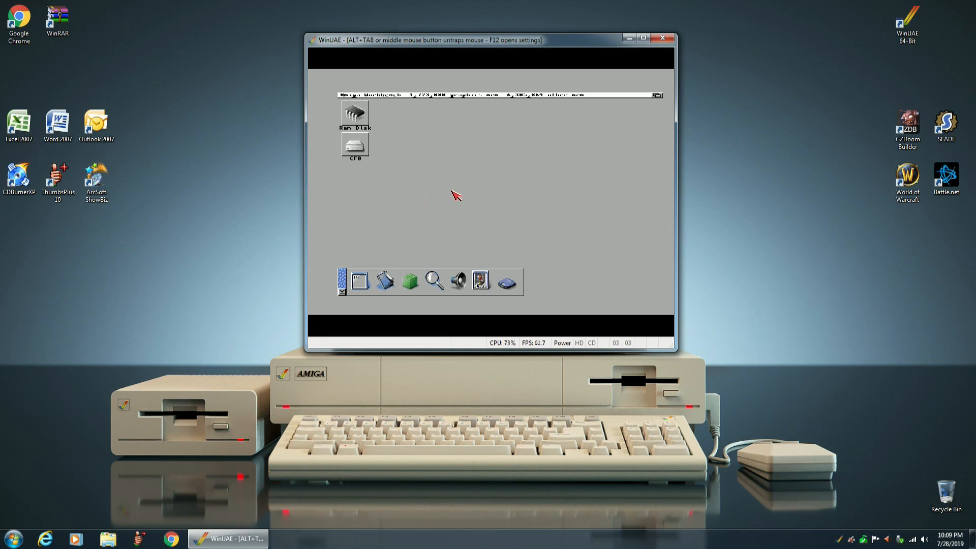
Open the CF0 volume, then reposition and enlarge its window to fit more drawers.
double_click(356, 148)
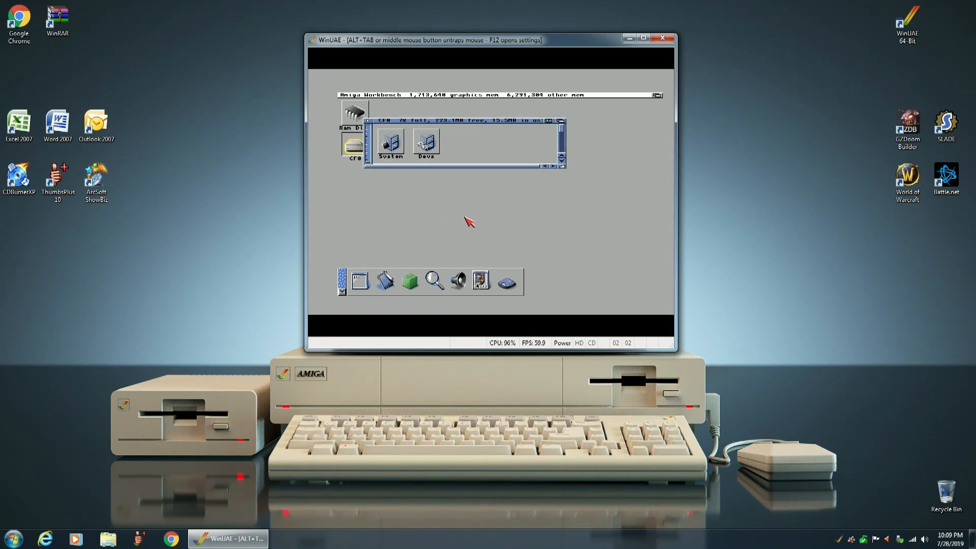
left_click_drag(473, 123, 494, 117)
left_click_drag(585, 164, 605, 237)
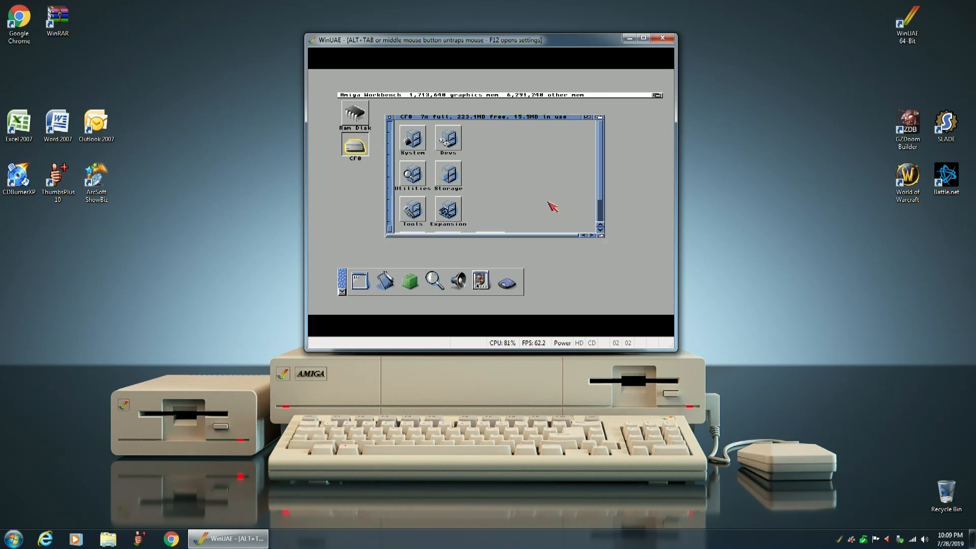
left_click_drag(602, 234, 604, 234)
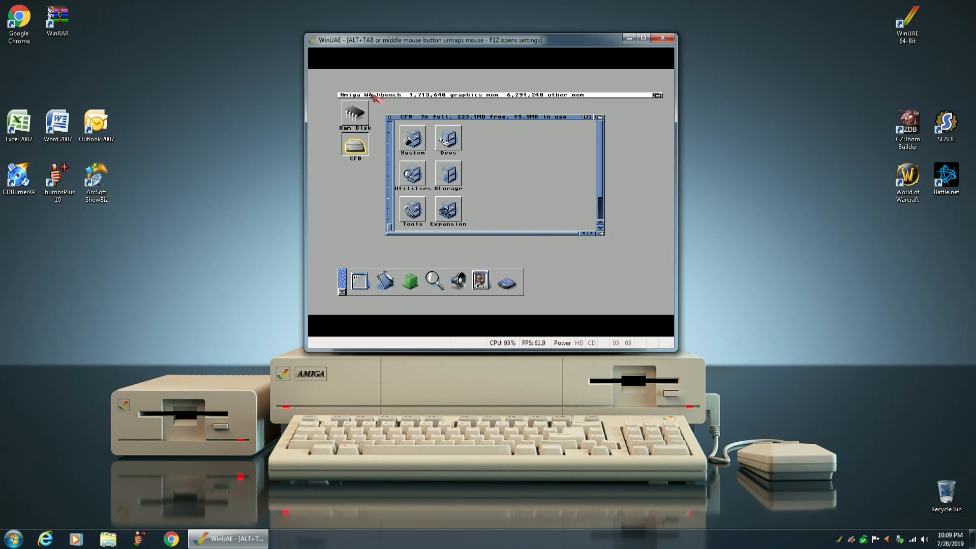
Clean up the CF0 icons by column and trim the window size slightly.
right_click(398, 95)
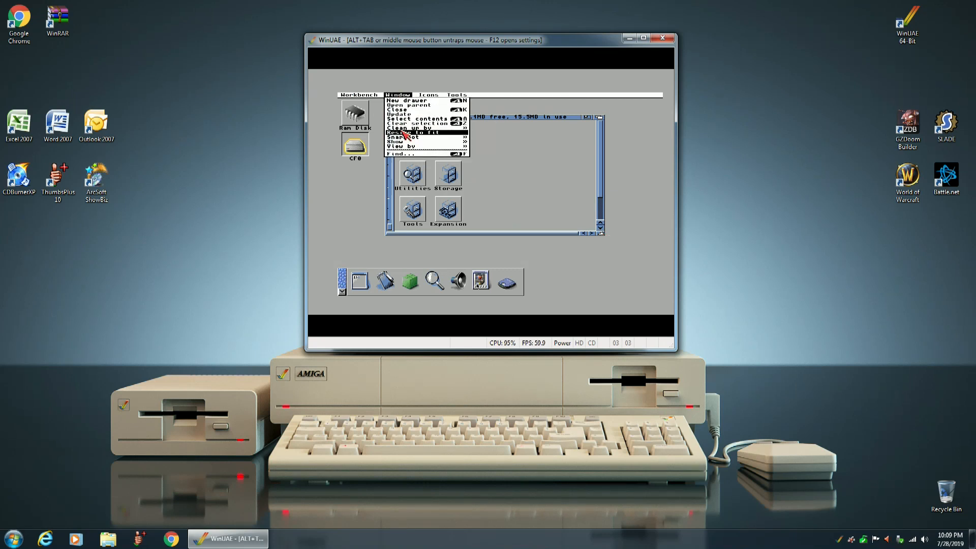
mouse_move(447, 128)
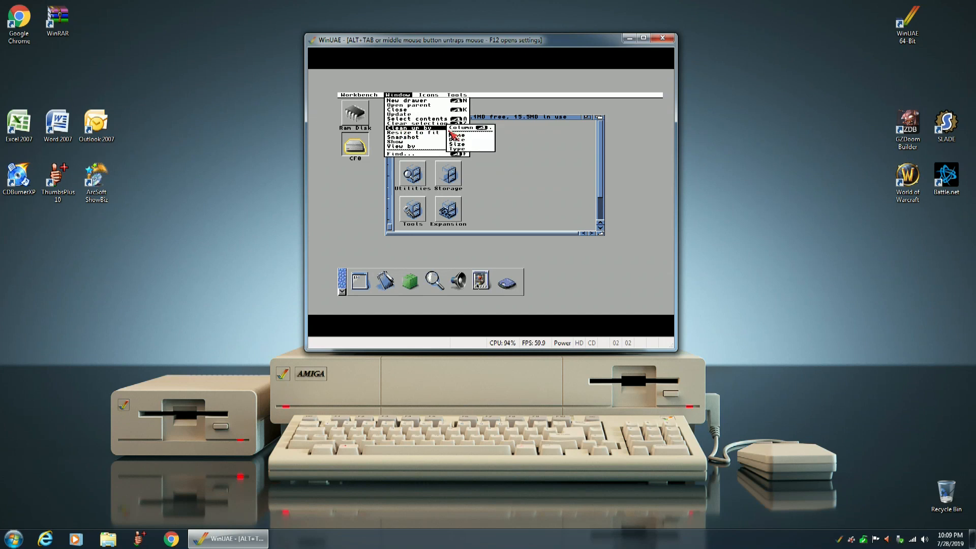
right_click(467, 130)
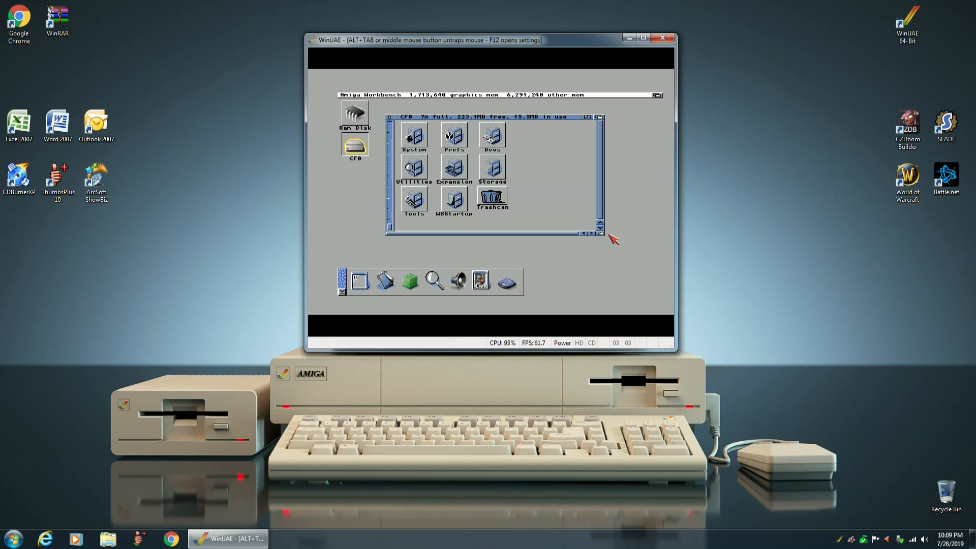
left_click_drag(602, 233, 601, 232)
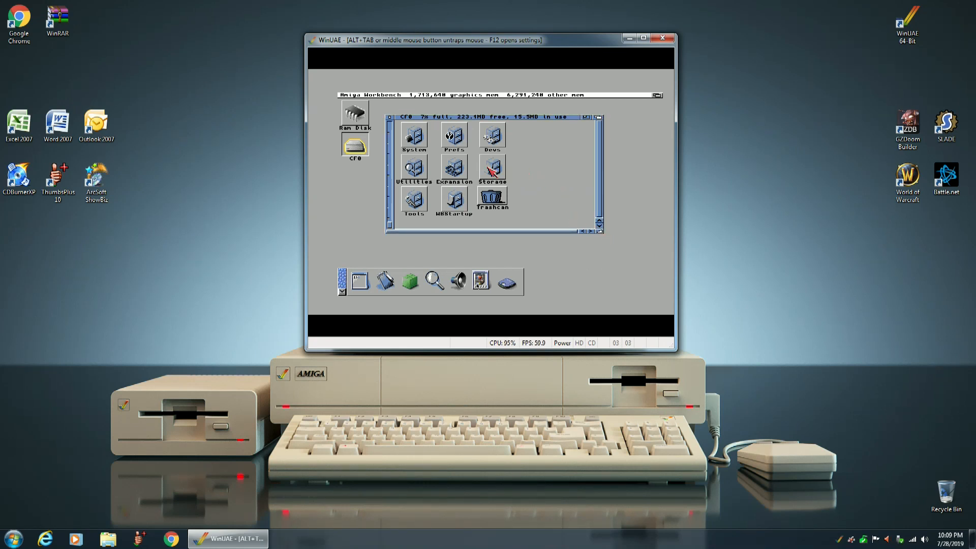
Snapshot the CF0 volume's layout, first the window and then all of its icons.
right_click(392, 95)
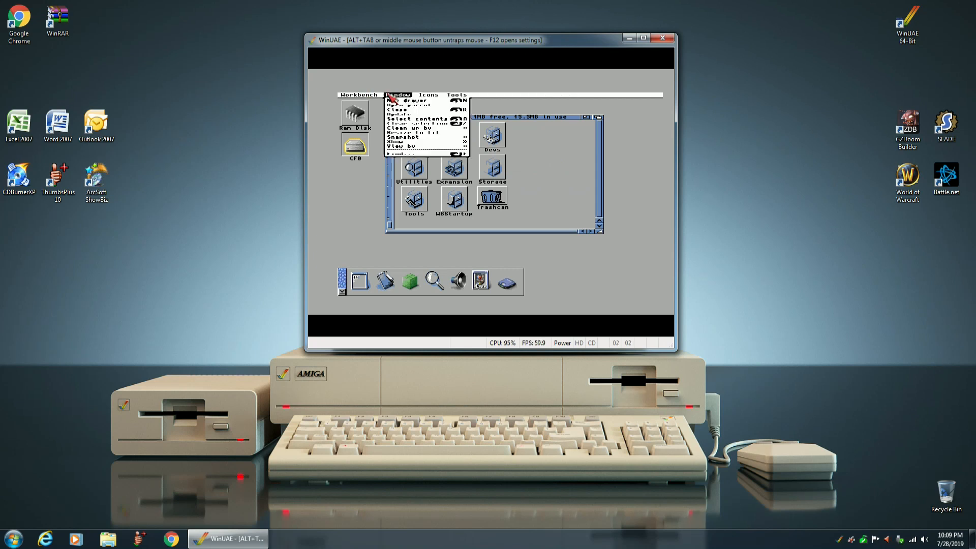
mouse_move(406, 137)
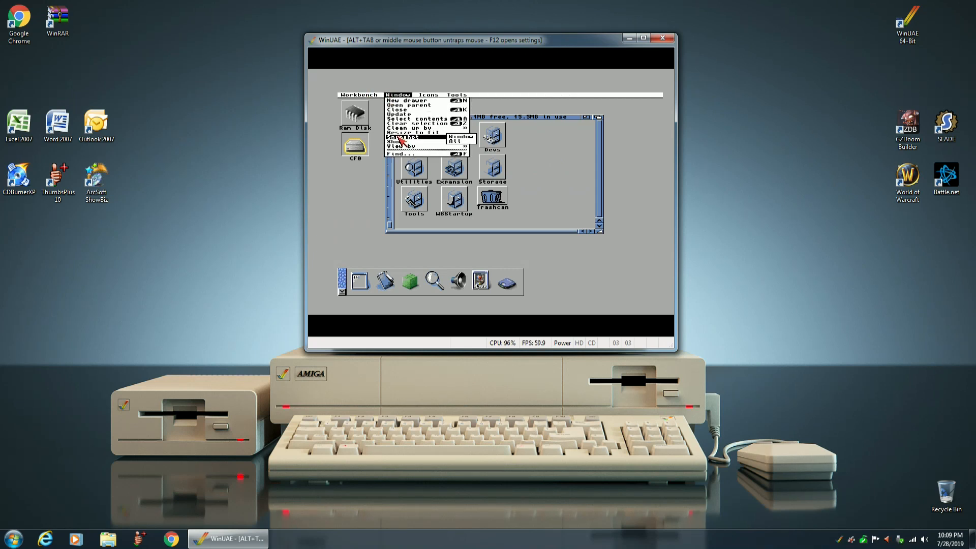
right_click(456, 140)
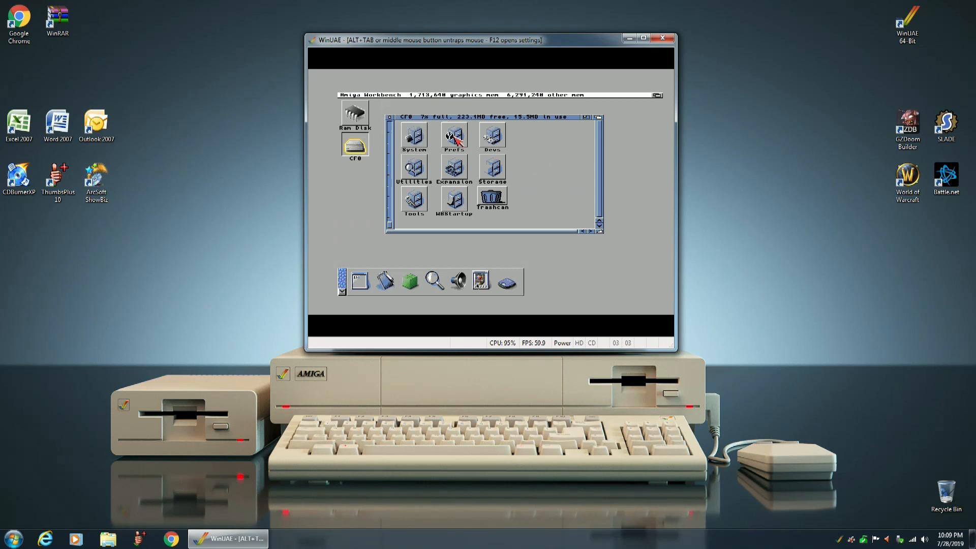
right_click(400, 99)
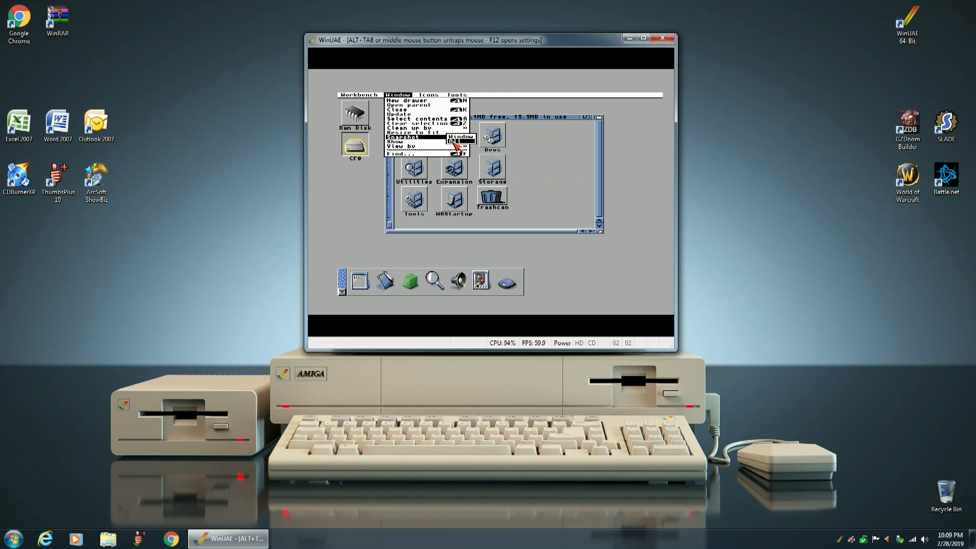
right_click(456, 145)
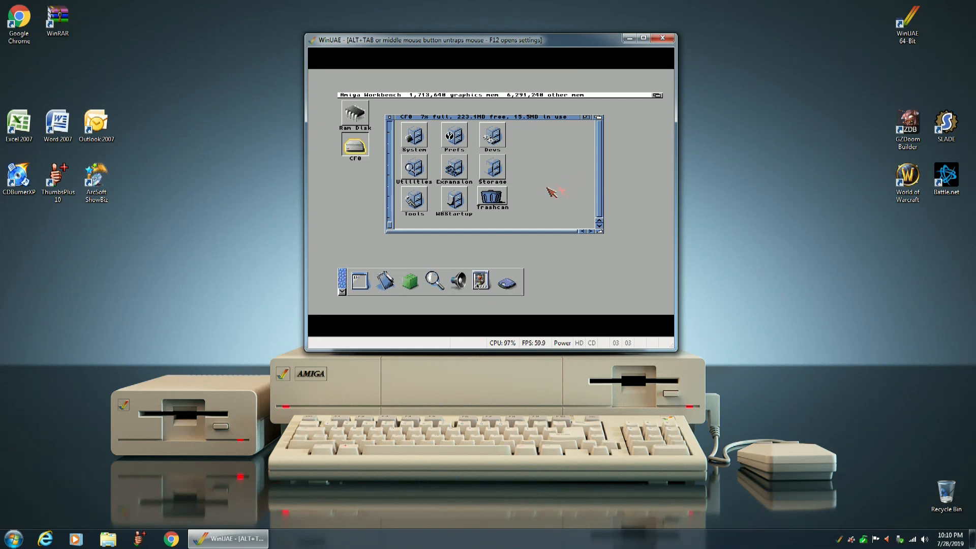
Create two new drawers on the CF0 volume, named Programs and Art.
right_click(409, 98)
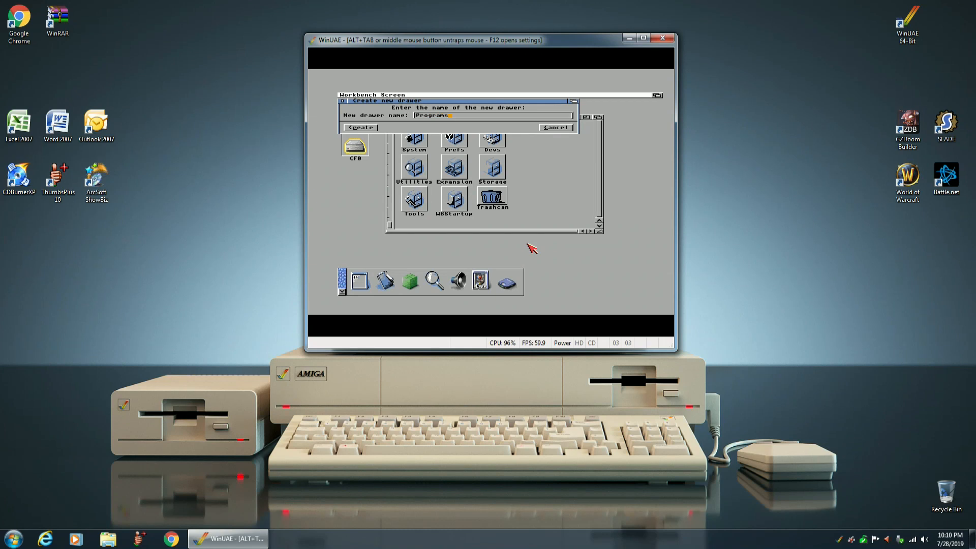
left_click(362, 128)
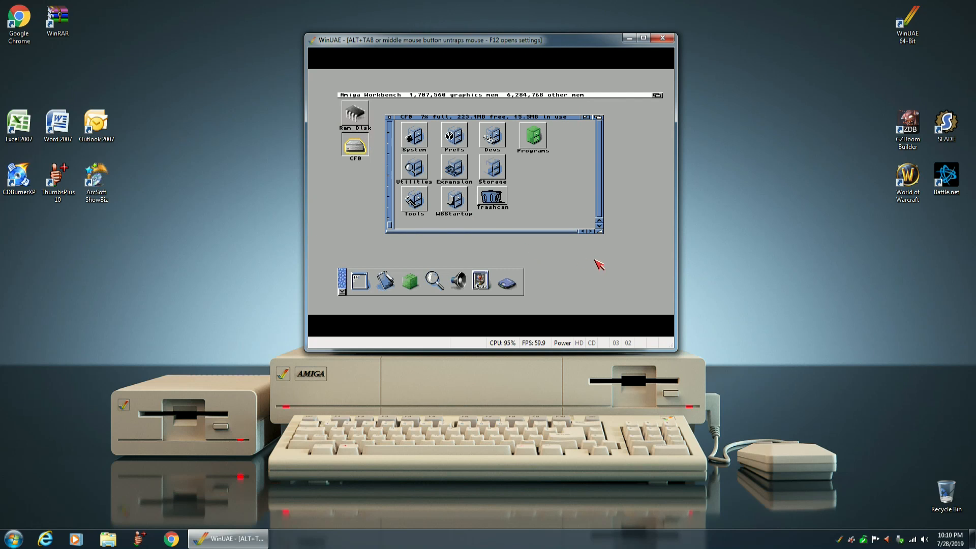
right_click(410, 95)
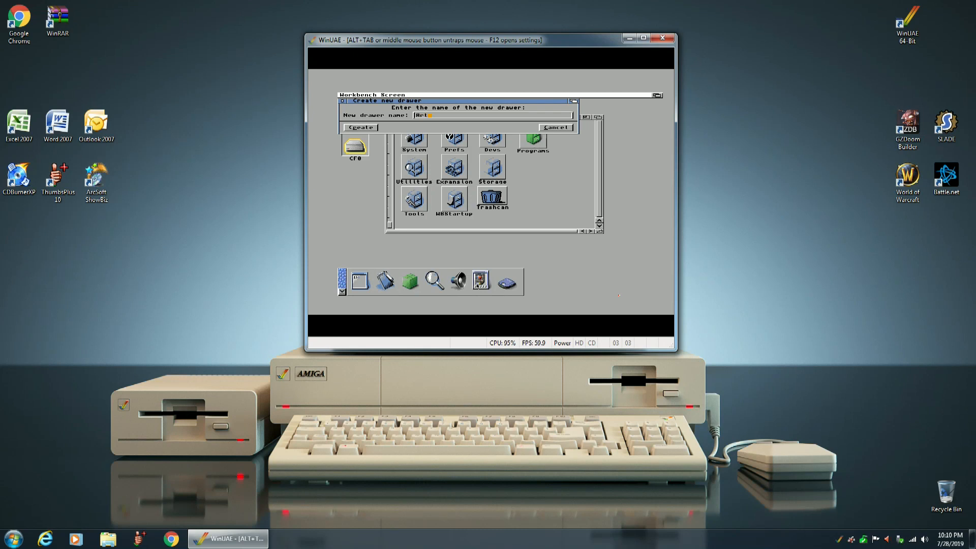
left_click(359, 128)
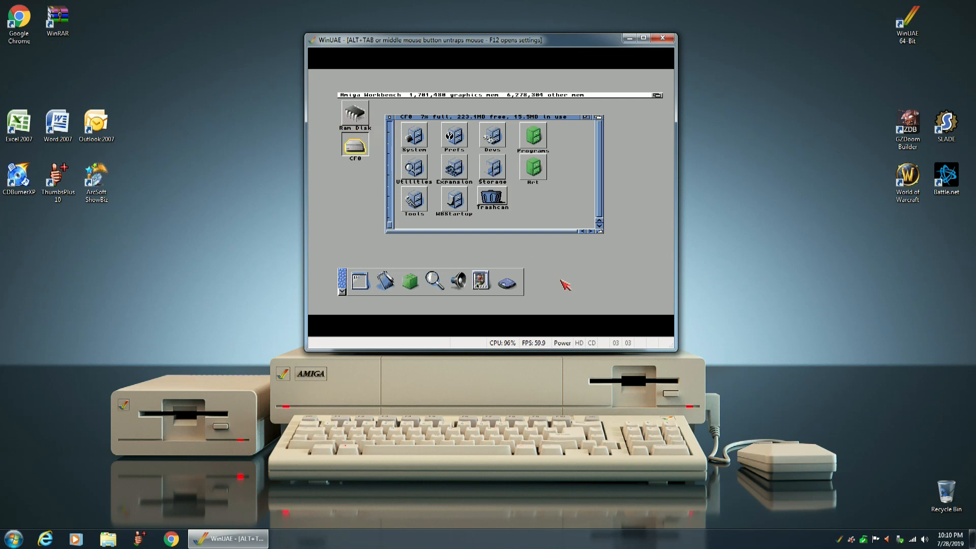
Create a new drawer named Animation on the CF0 volume.
right_click(416, 95)
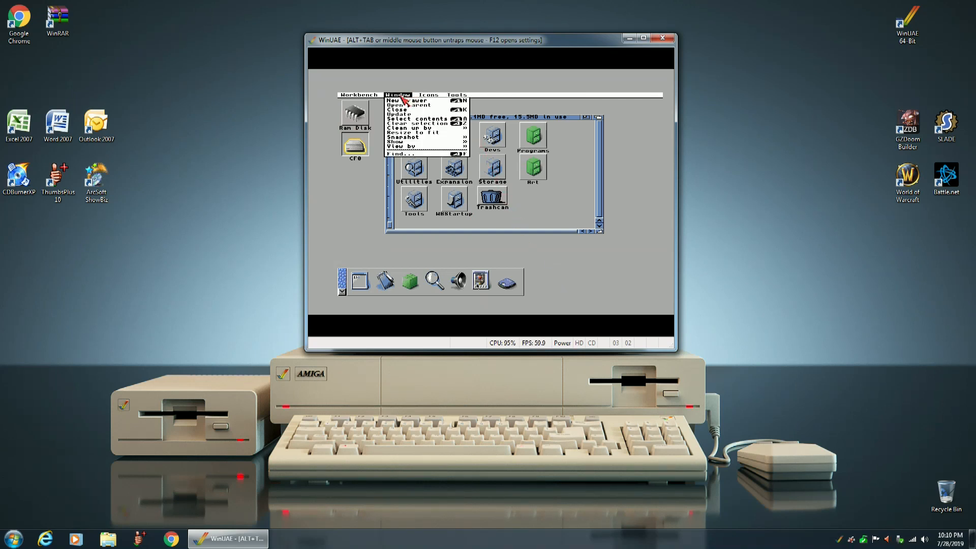
right_click(405, 101)
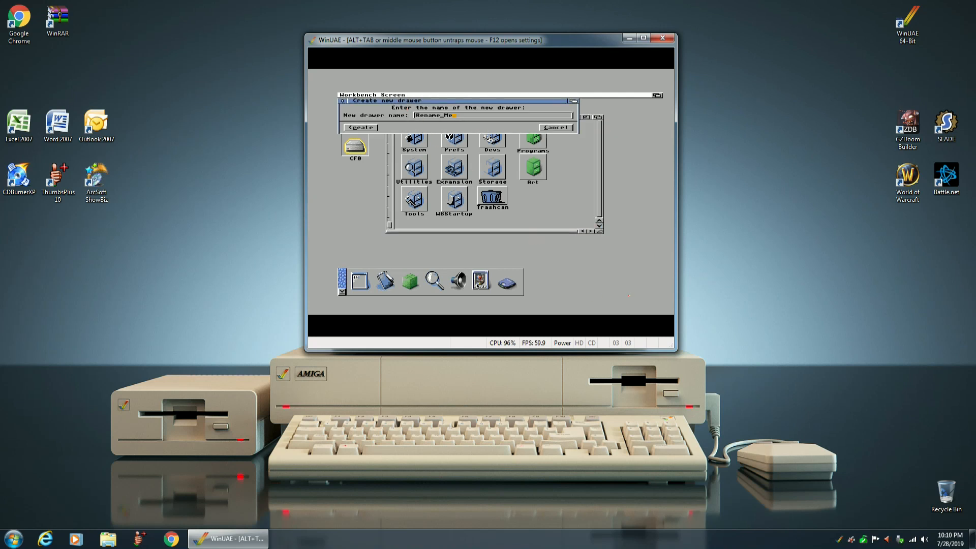
key("BackSpace")
key("BackSpace")
key("BackSpace")
key("BackSpace")
key("BackSpace")
type("Ani")
left_click(361, 127)
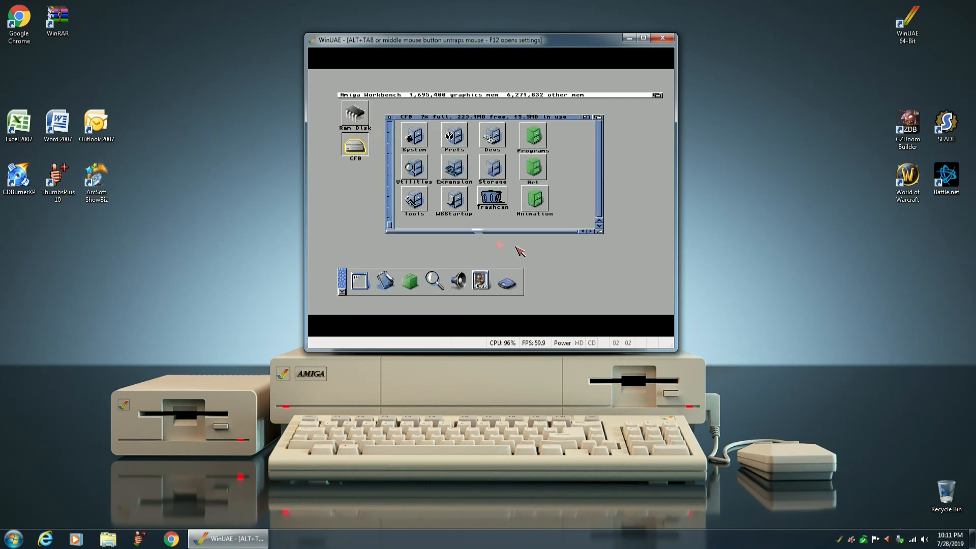
Create three more drawers on the CF0 volume, named Music, Demos and Games.
right_click(398, 97)
left_click(399, 102)
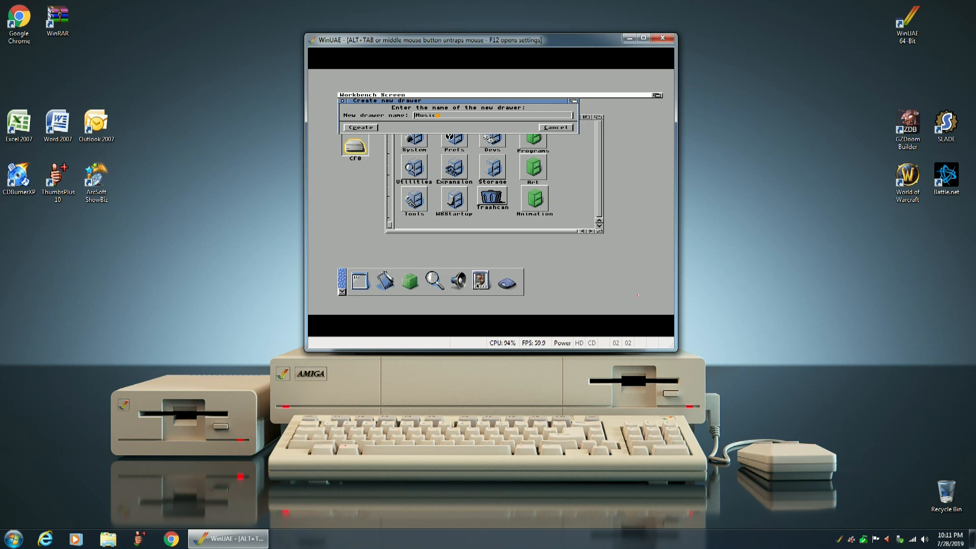
left_click(362, 128)
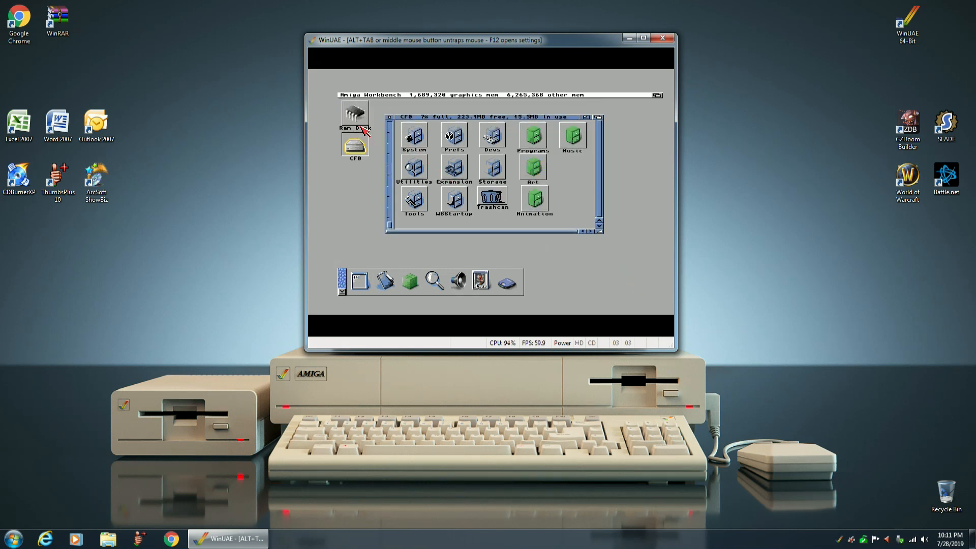
right_click(408, 97)
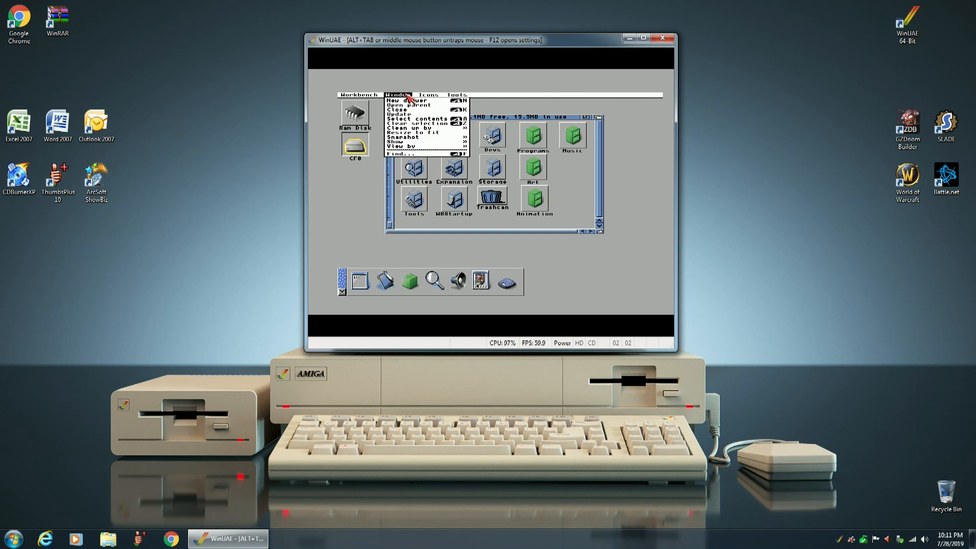
right_click(405, 100)
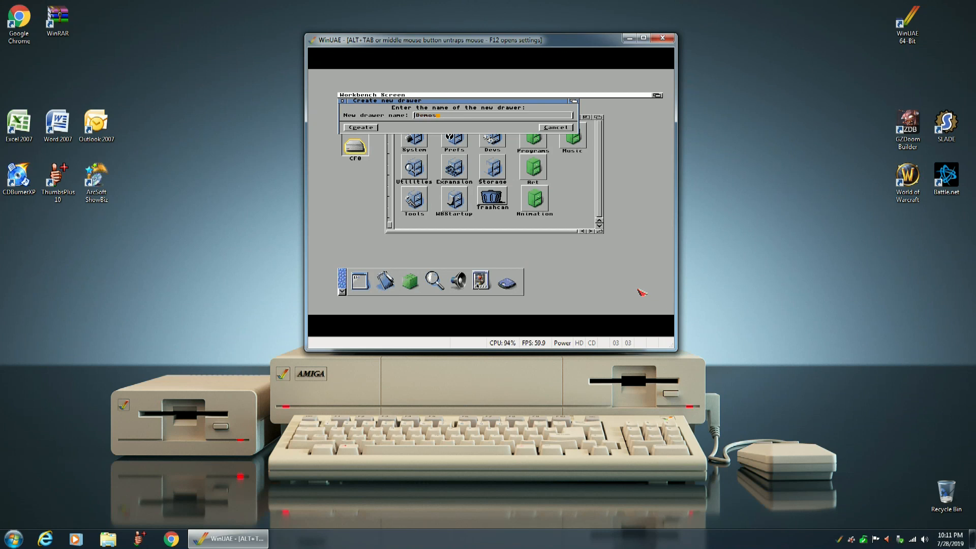
left_click(362, 128)
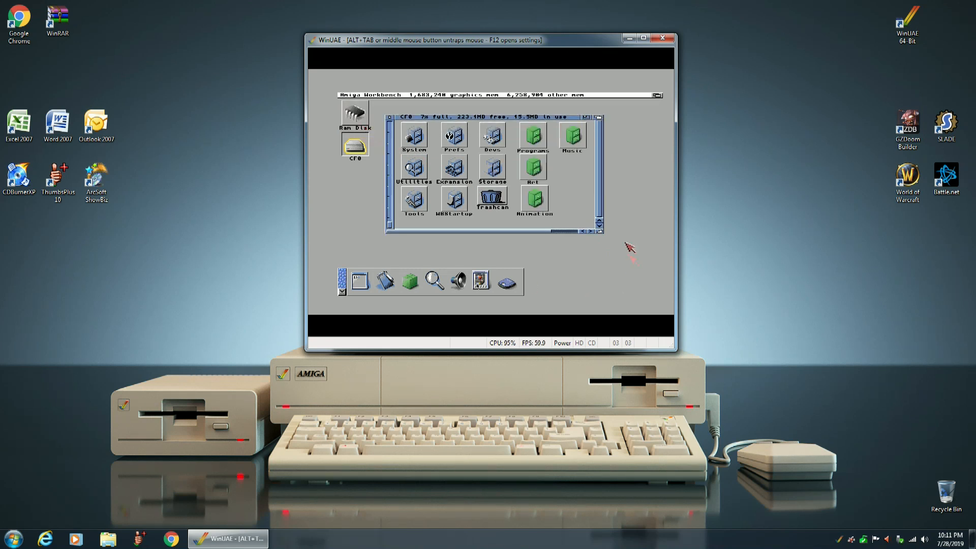
right_click(413, 99)
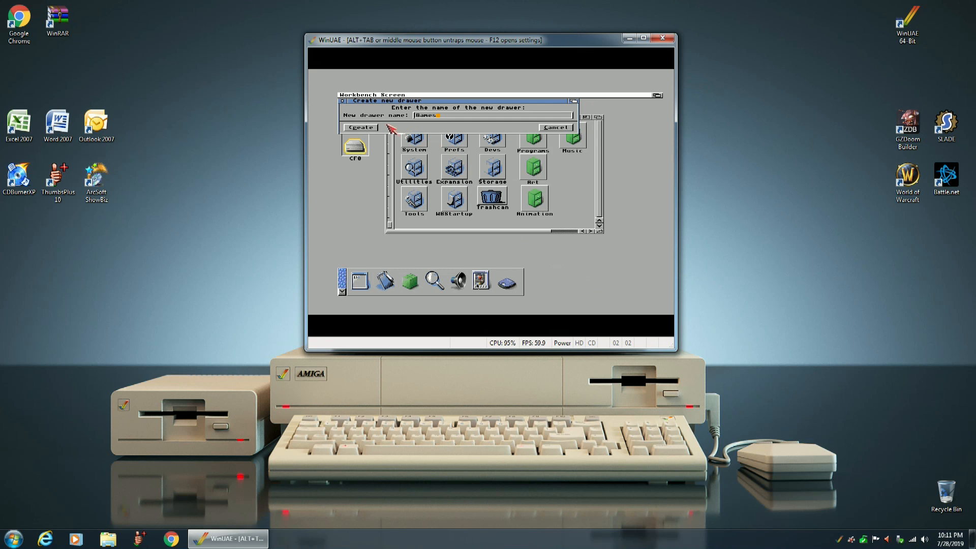
left_click(371, 127)
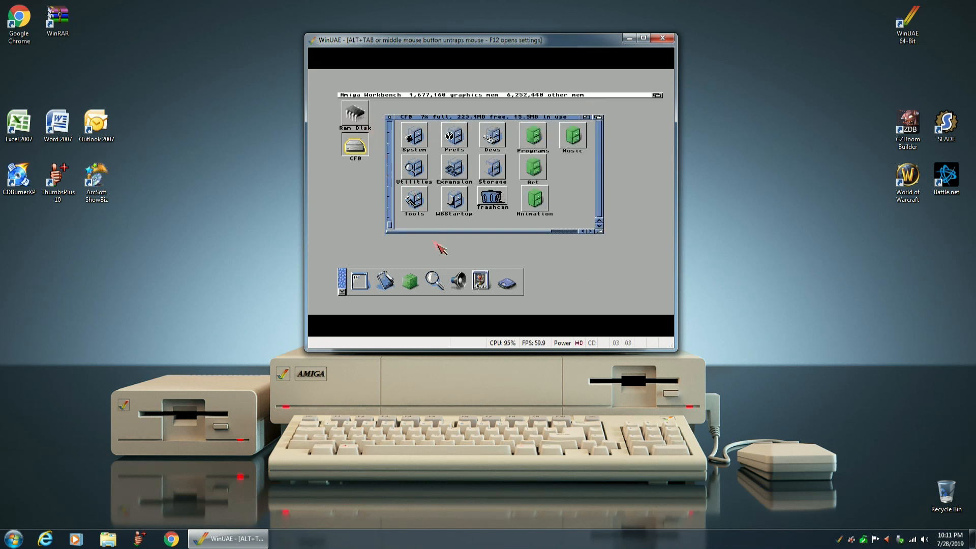
Clean up the CF0 icons by column to line up the new drawers.
right_click(405, 97)
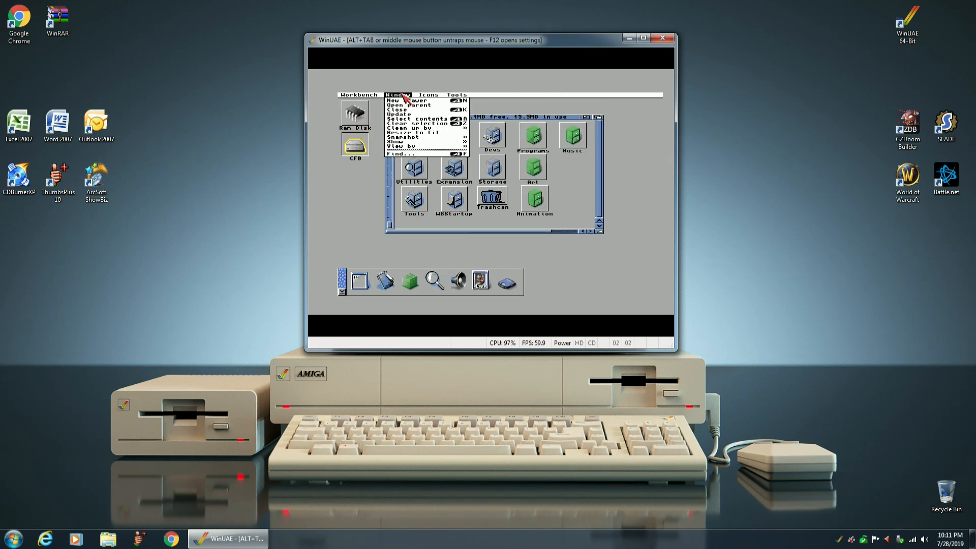
mouse_move(409, 128)
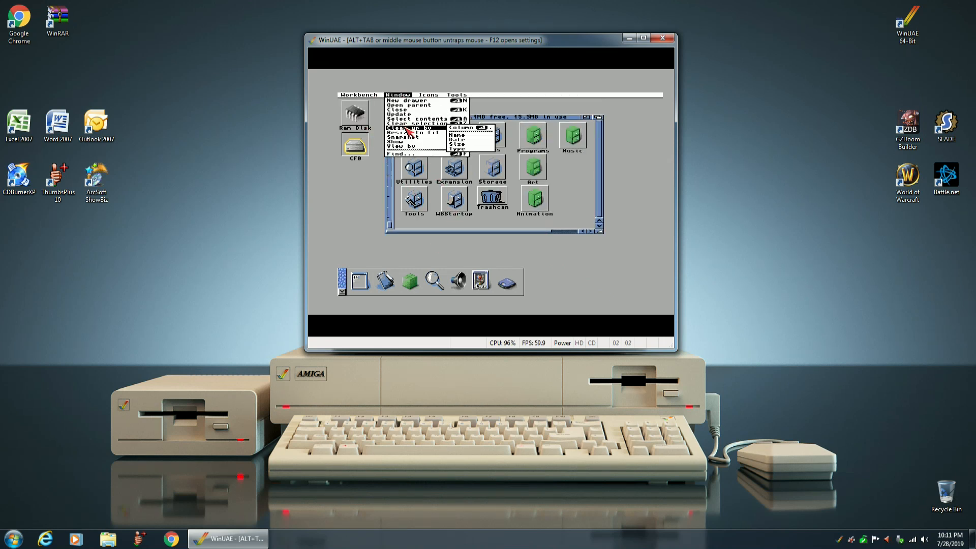
right_click(468, 128)
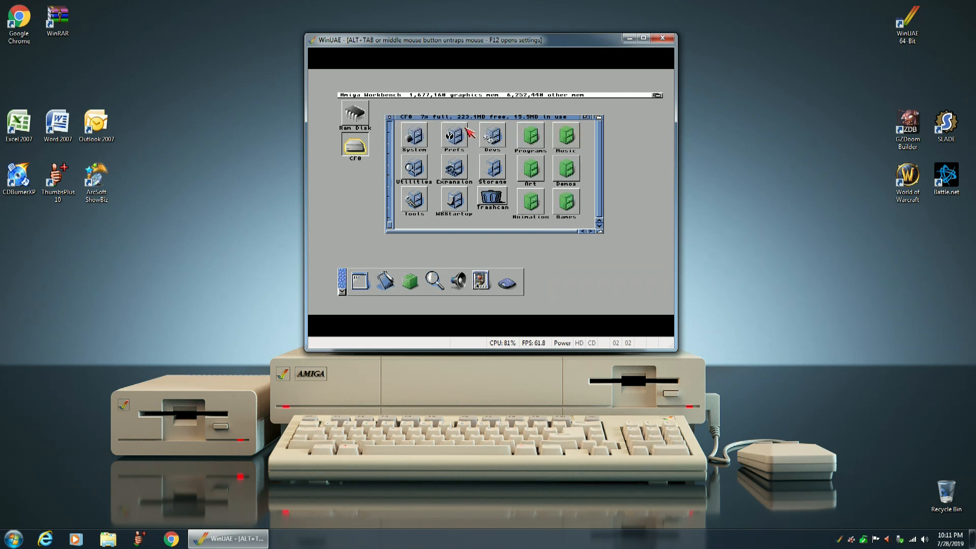
Snapshot the CF0 window and all of its icons with the new drawers, and close the window.
right_click(397, 95)
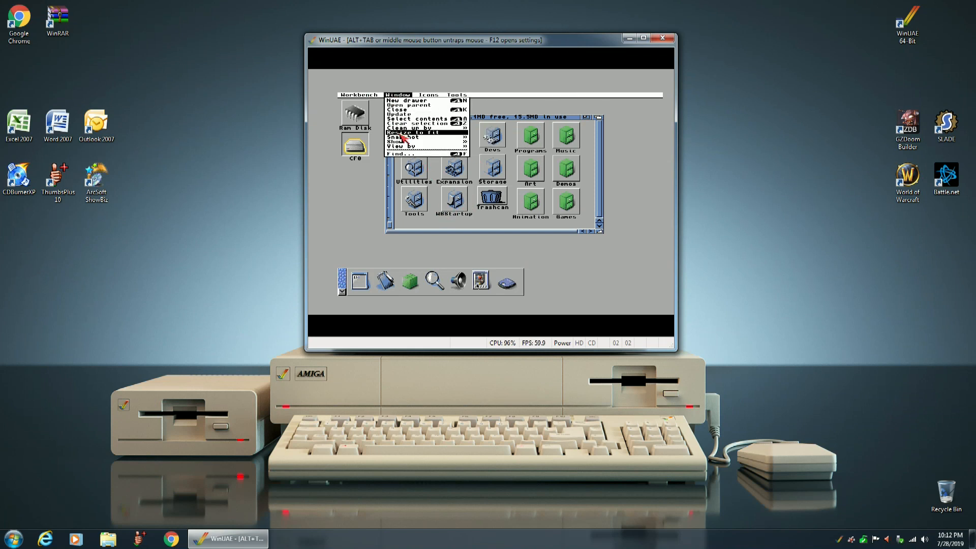
mouse_move(407, 137)
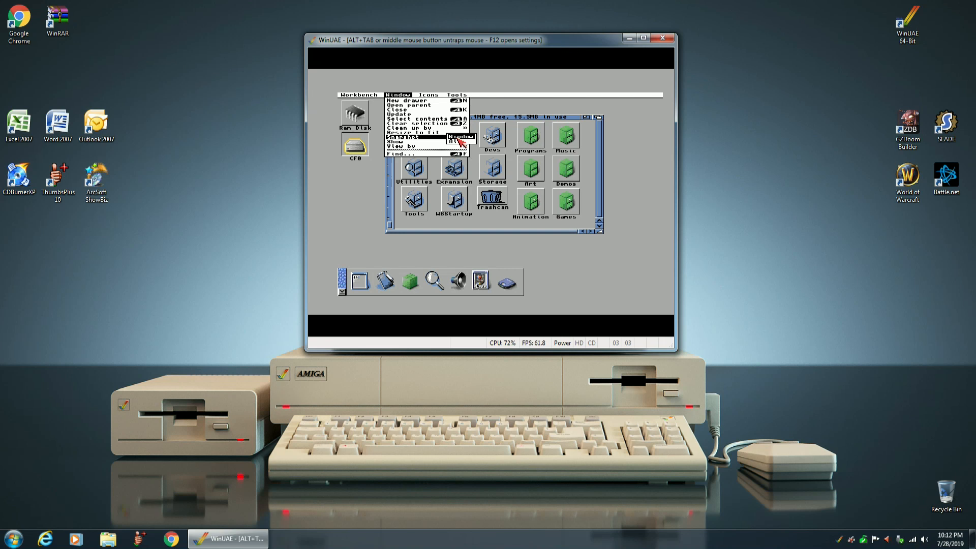
right_click(458, 138)
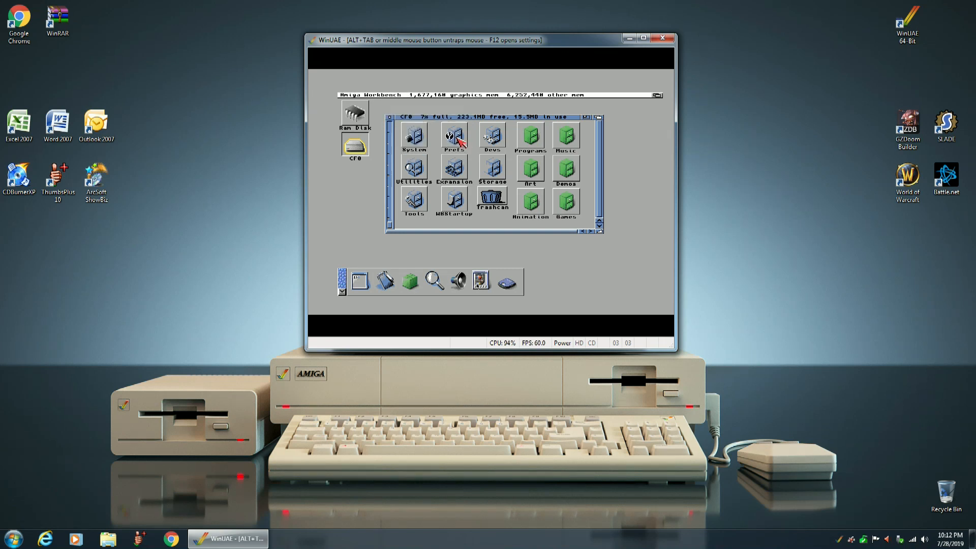
right_click(397, 95)
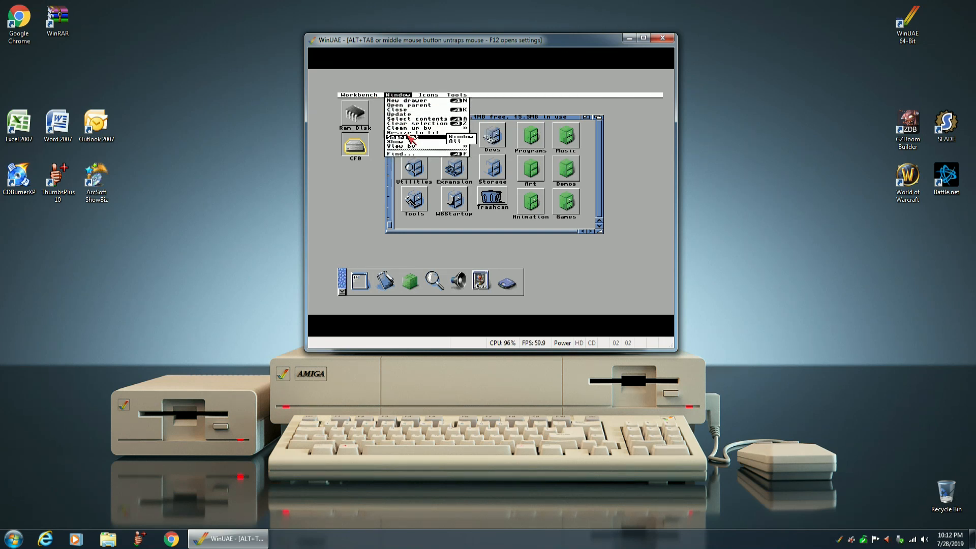
mouse_move(432, 138)
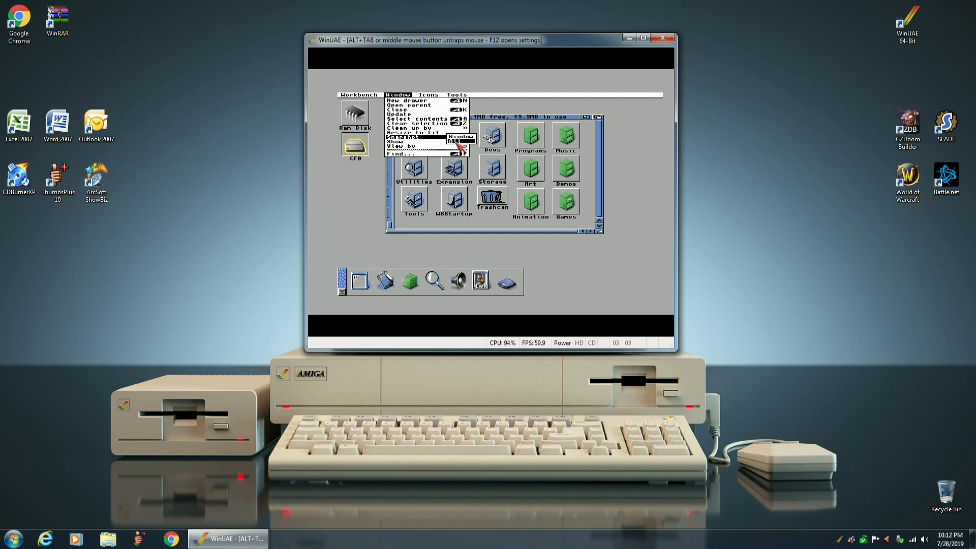
right_click(459, 142)
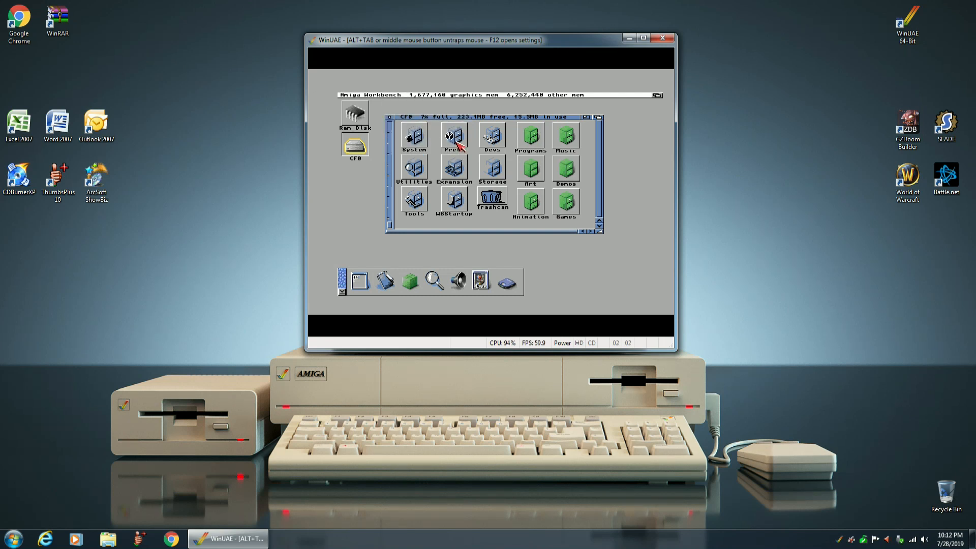
left_click(389, 118)
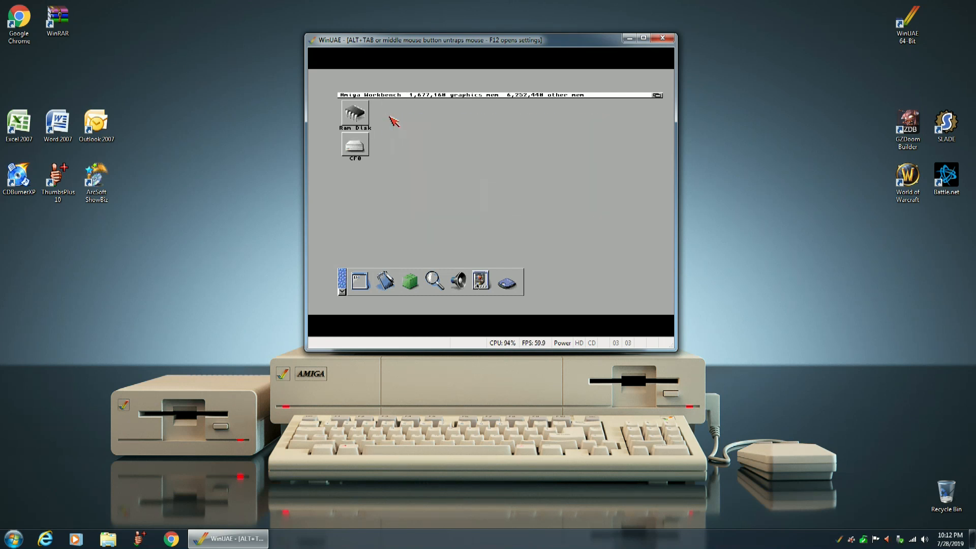
Snapshot the Workbench desktop, first the window and then all icons, and reopen the CF0 volume to check its layout.
right_click(393, 96)
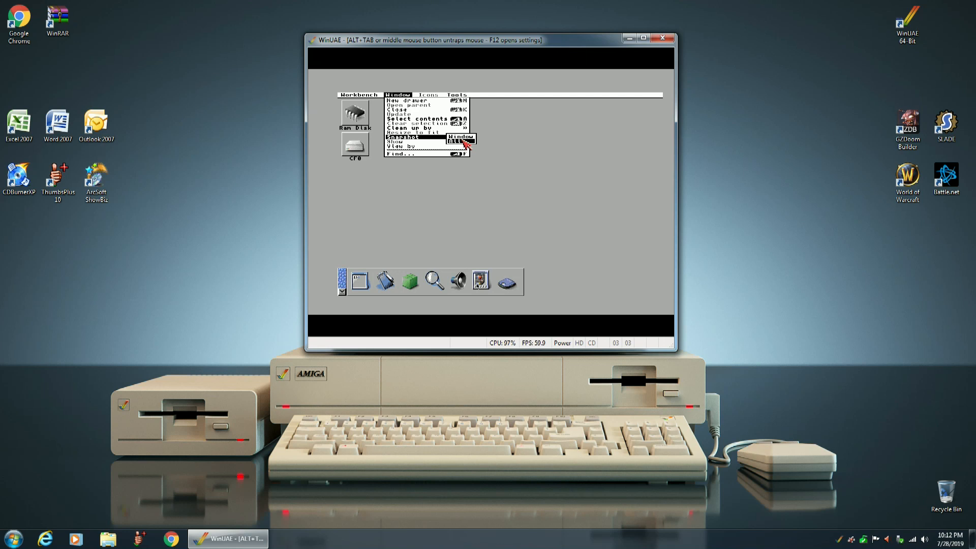
left_click(461, 138)
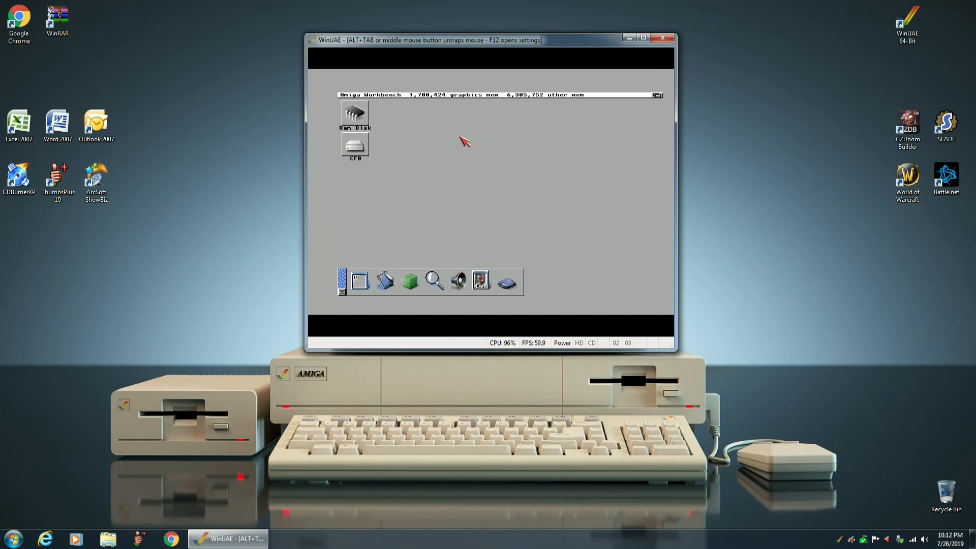
right_click(388, 96)
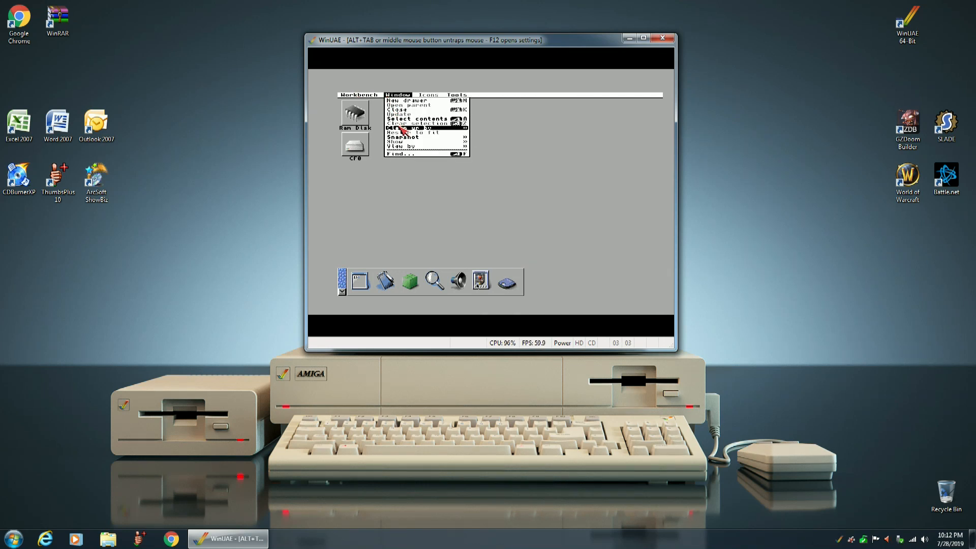
mouse_move(405, 137)
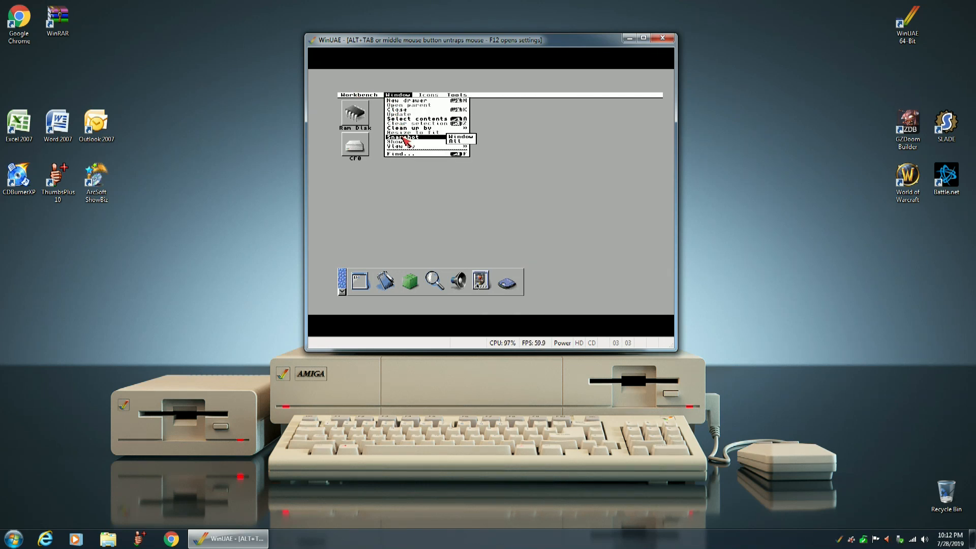
left_click(458, 146)
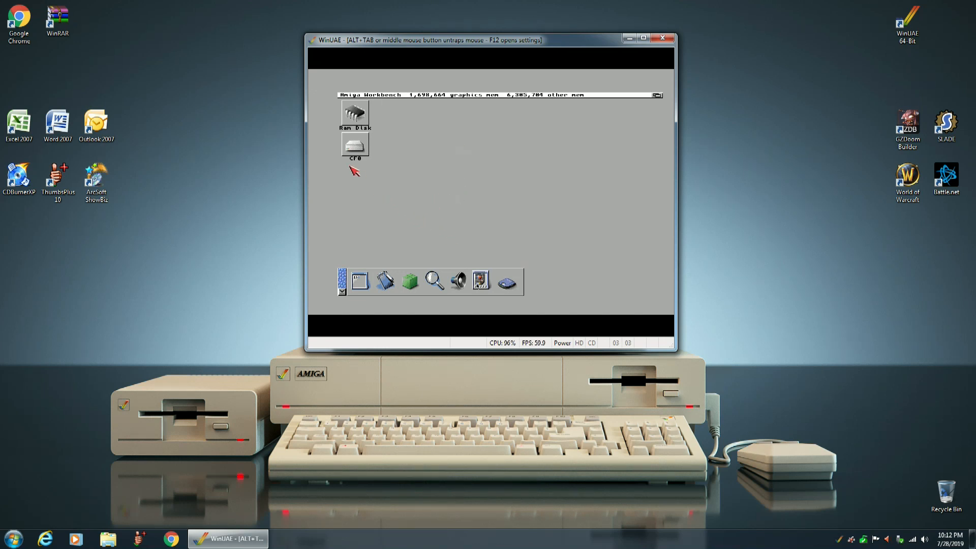
double_click(351, 145)
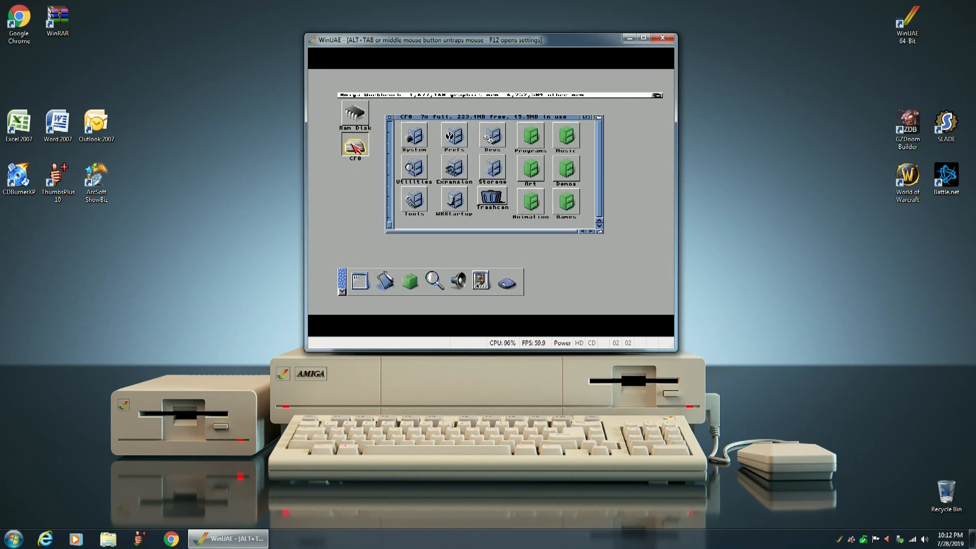